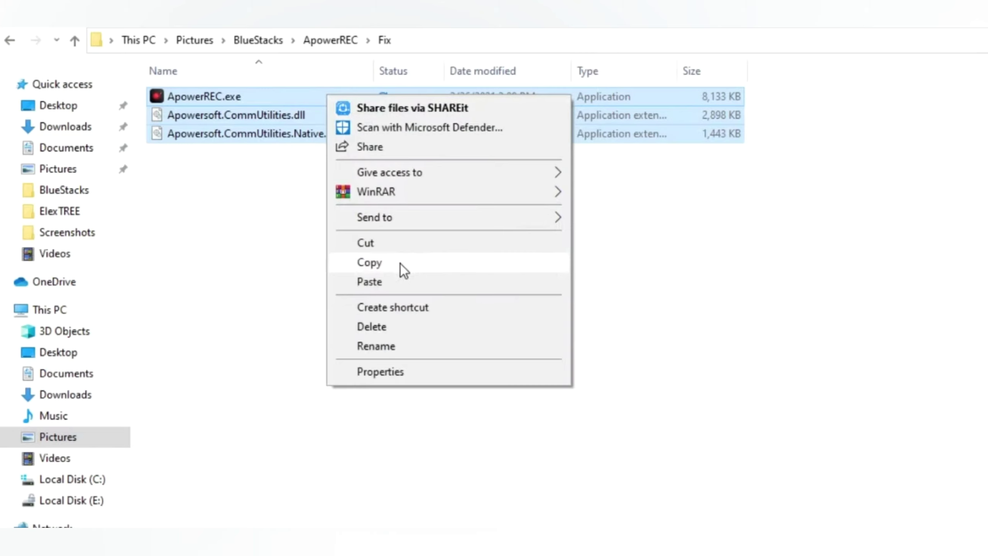
- Copy the three selected files in the Fix folder and open C:\Program Files (x86)\Apowersoft\ApowerREC
click(401, 265)
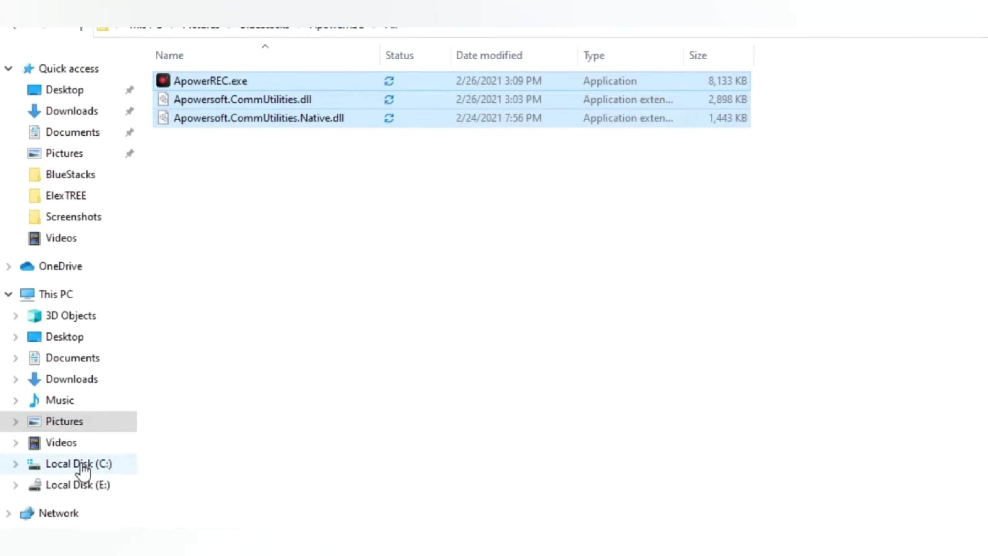
click(86, 466)
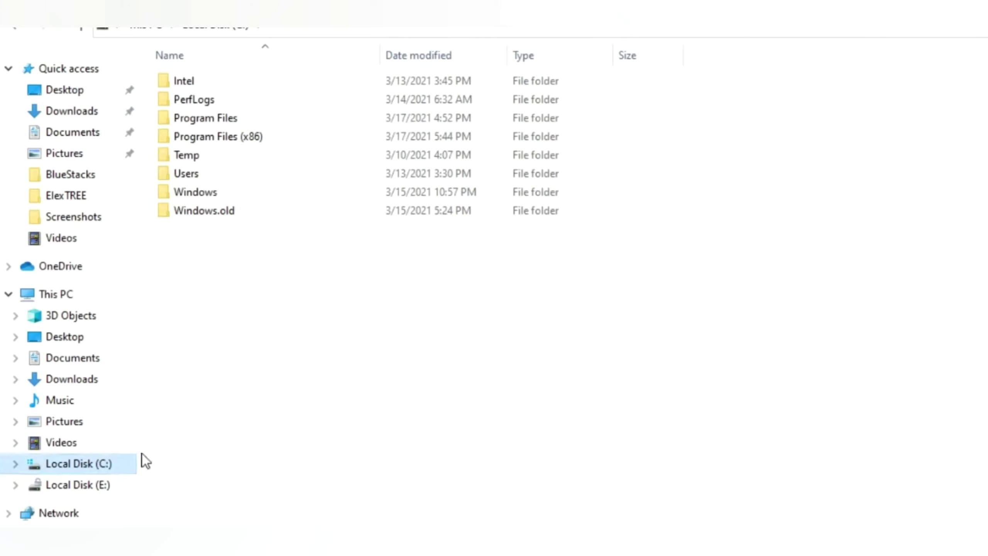
click(264, 144)
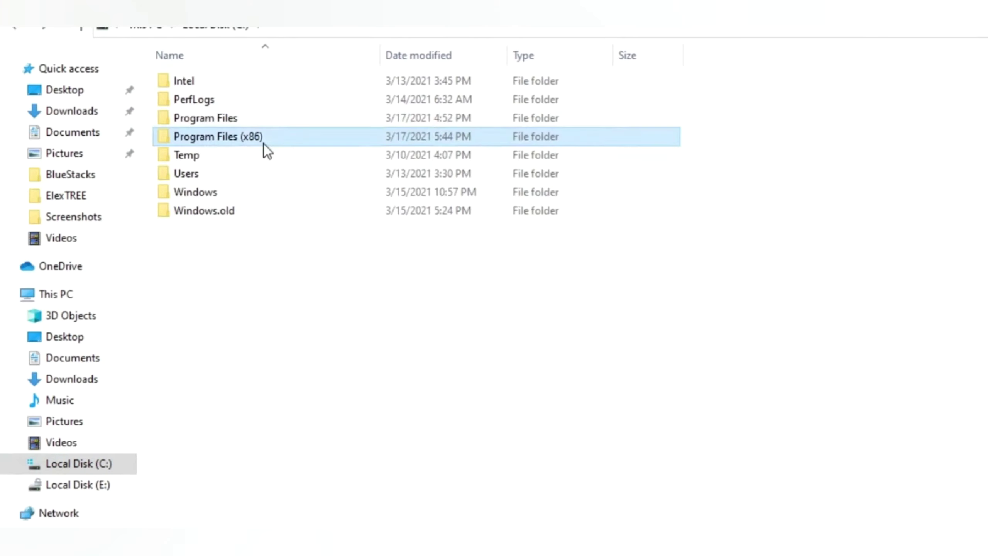
double_click(326, 141)
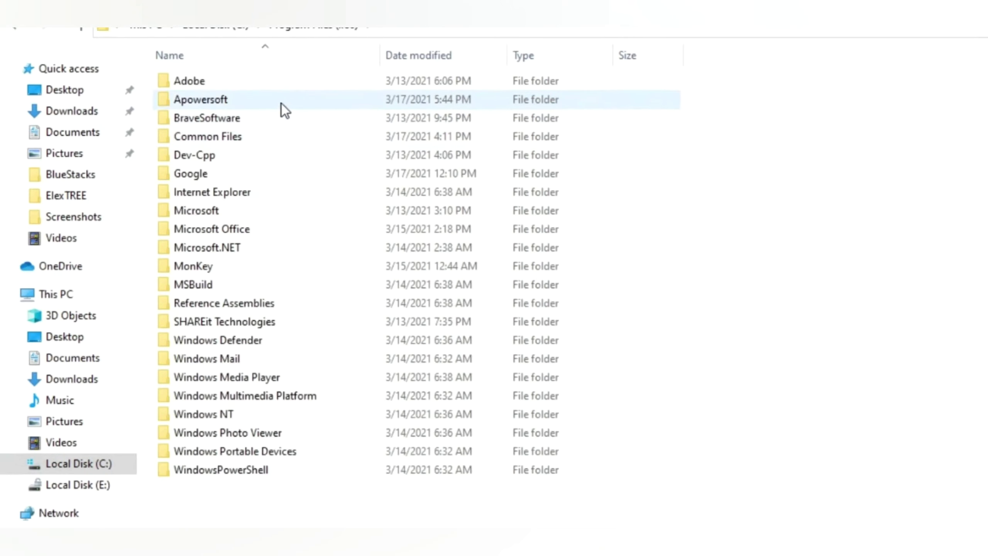
click(233, 99)
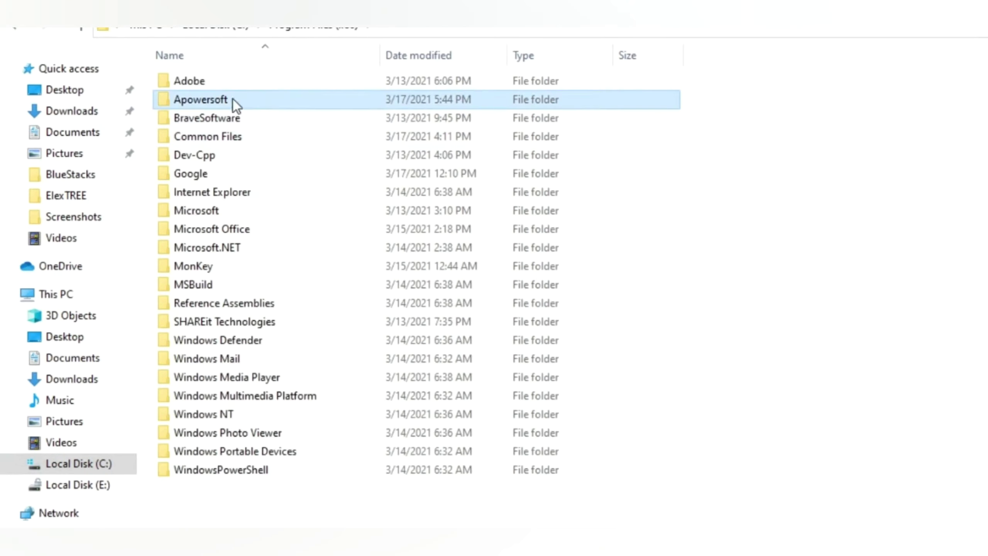
double_click(308, 102)
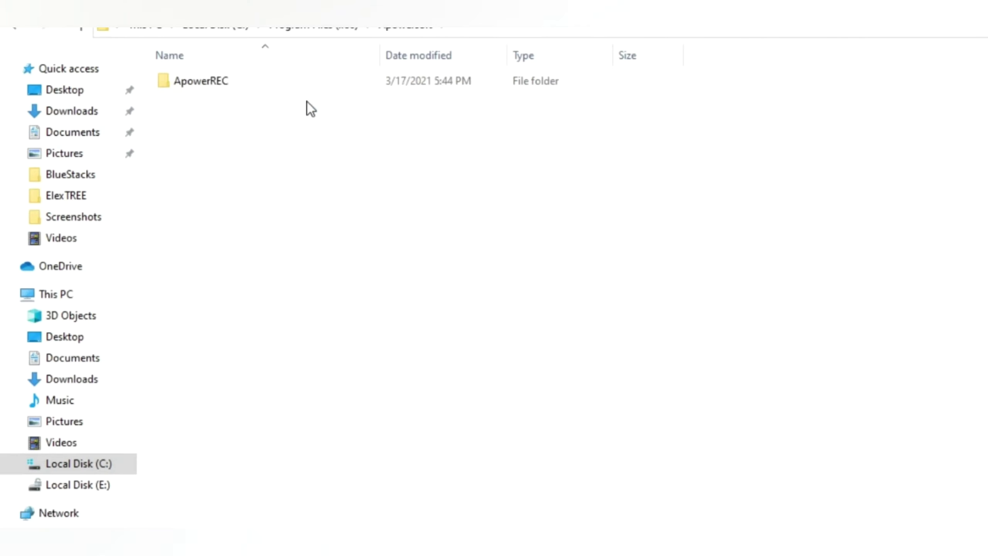
double_click(310, 81)
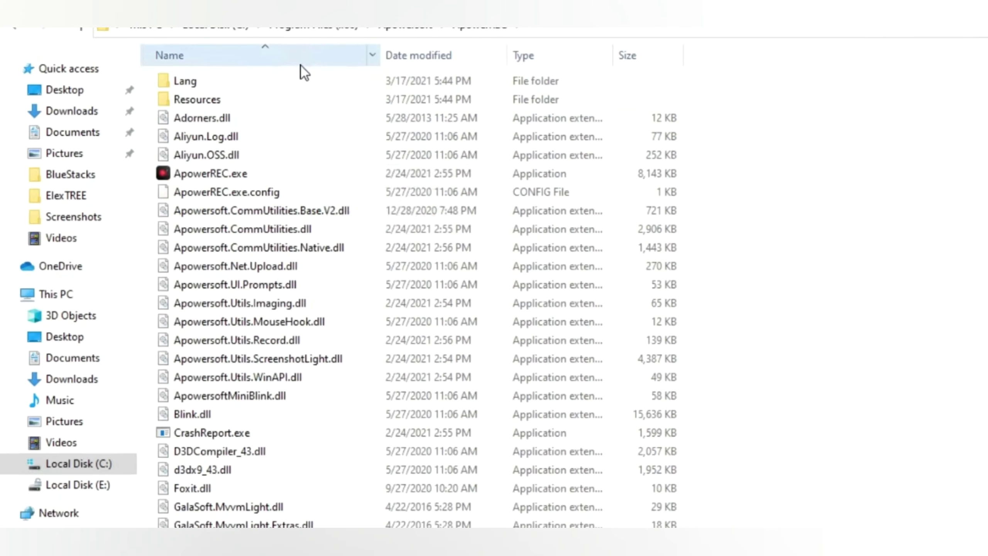
- Paste the copied files into the ApowerREC folder, replacing the files with the same names and granting administrator permission
right_click(302, 70)
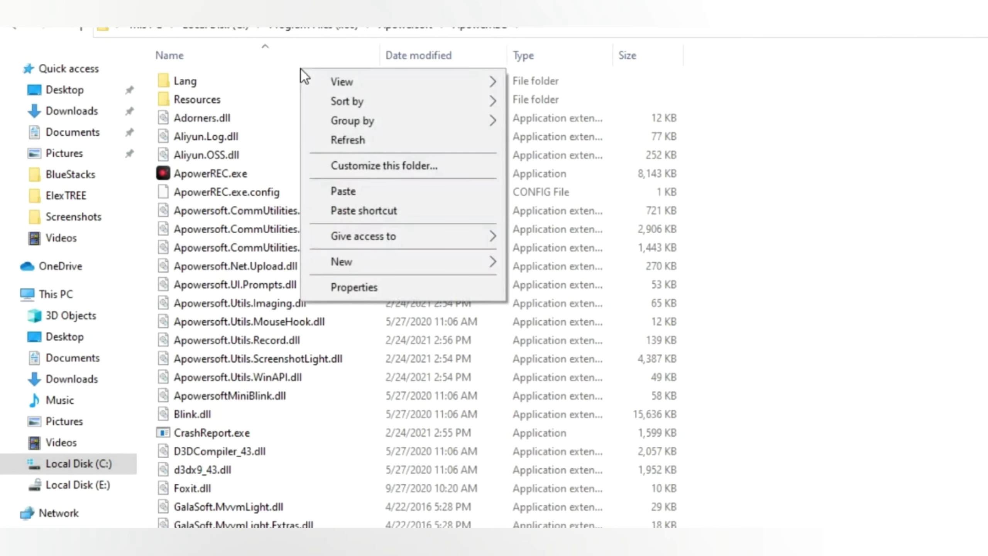
click(373, 189)
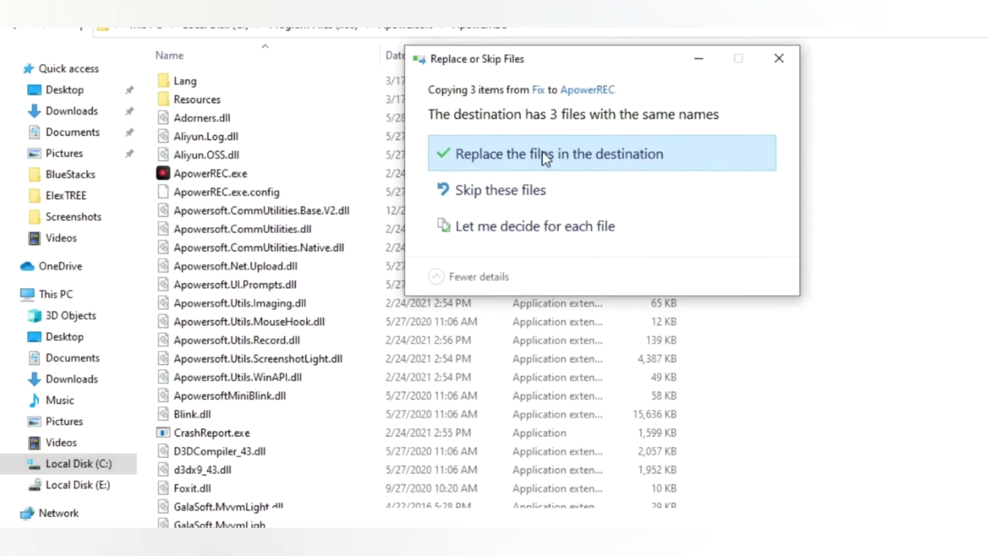
click(552, 155)
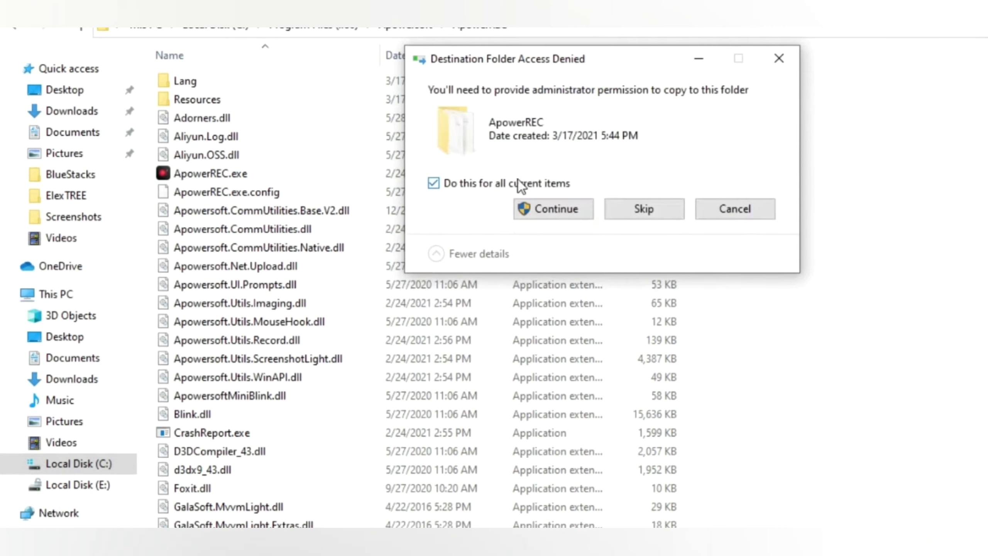
click(550, 209)
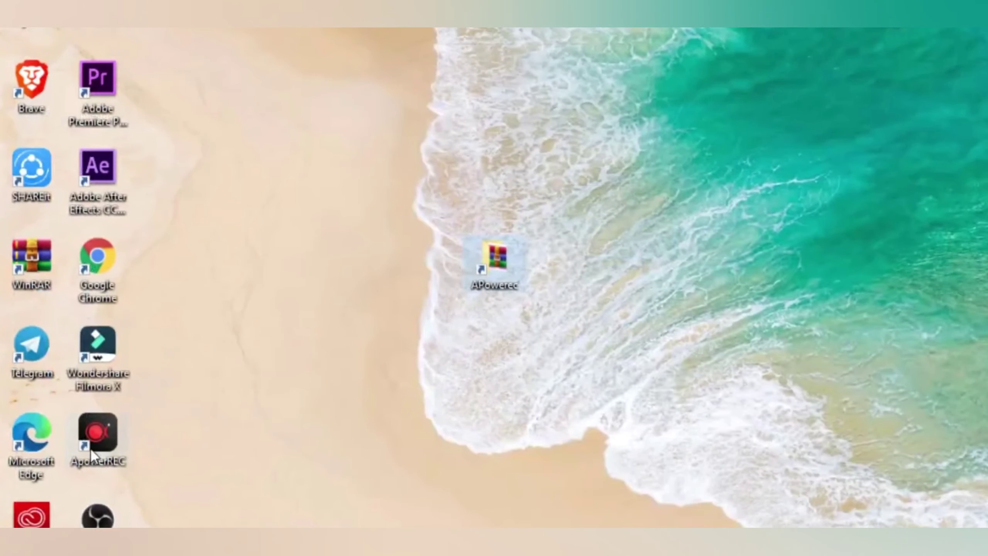
- Move the ApowerREC desktop shortcut beside the APowerec archive shortcut and launch ApowerREC
drag(92, 454, 596, 298)
double_click(639, 262)
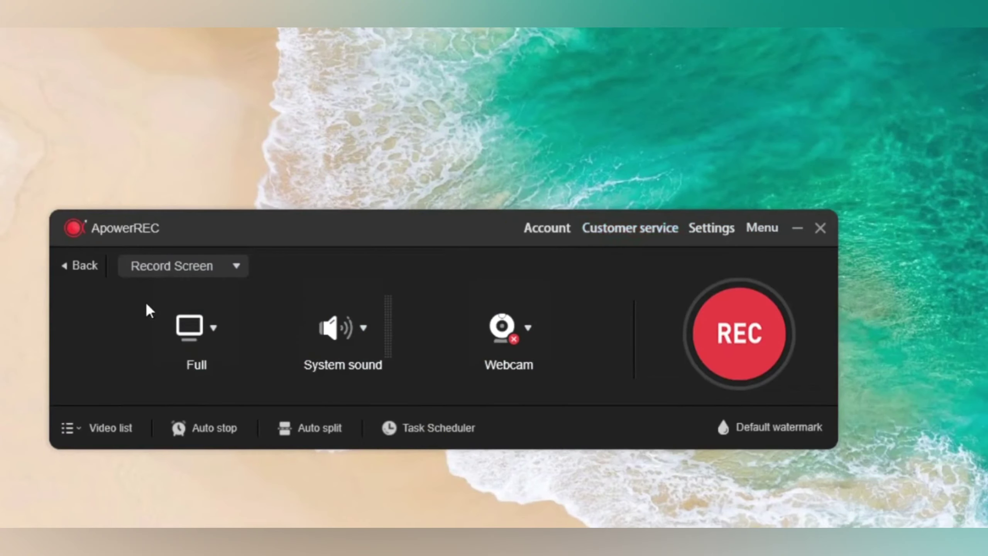
- Try a custom recording region covering nearly the whole desktop, and set the recording area back to full screen
click(199, 323)
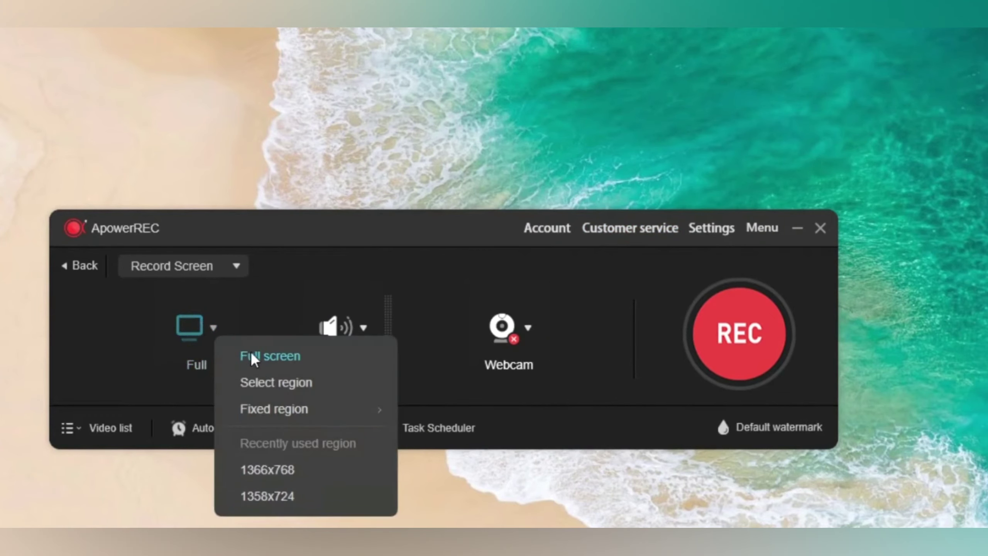
click(281, 391)
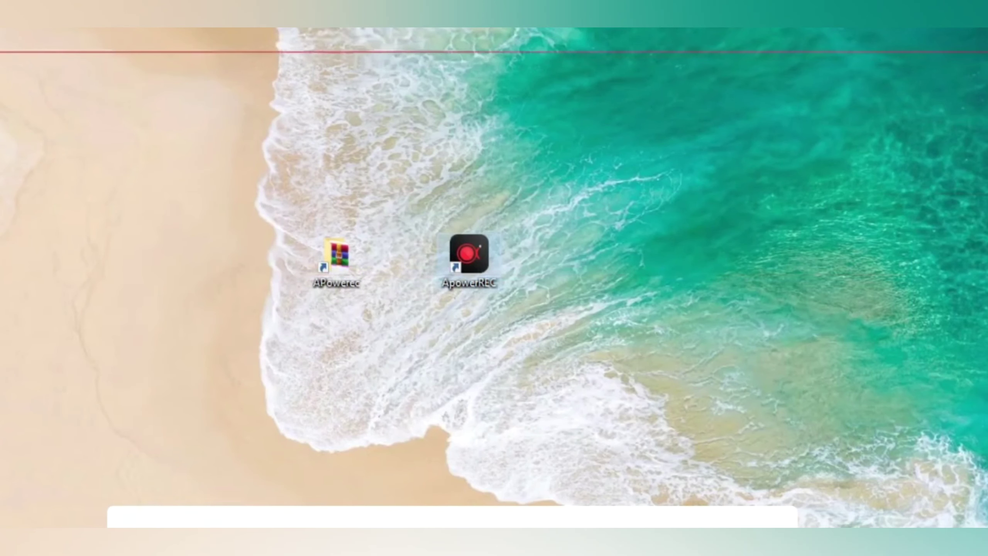
drag(1, 28, 981, 525)
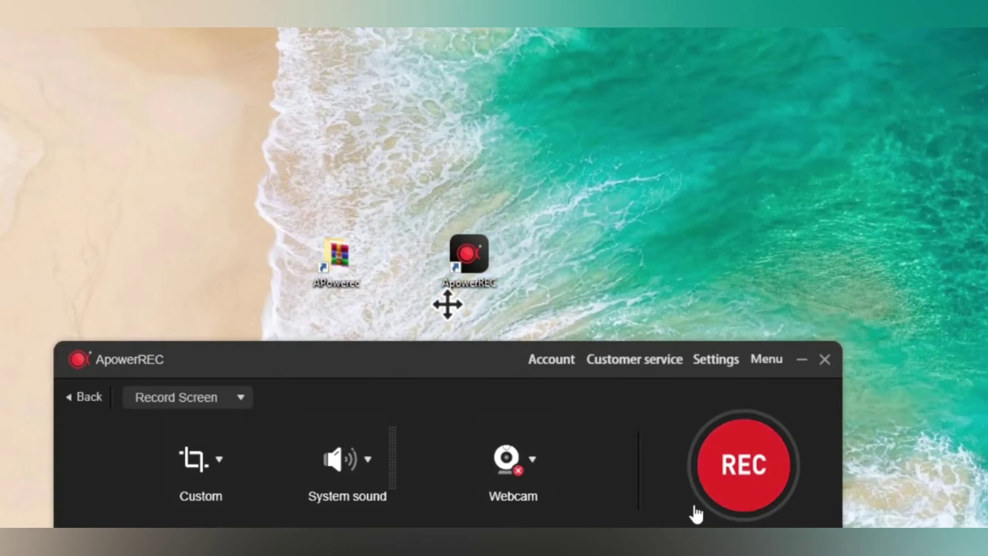
click(217, 460)
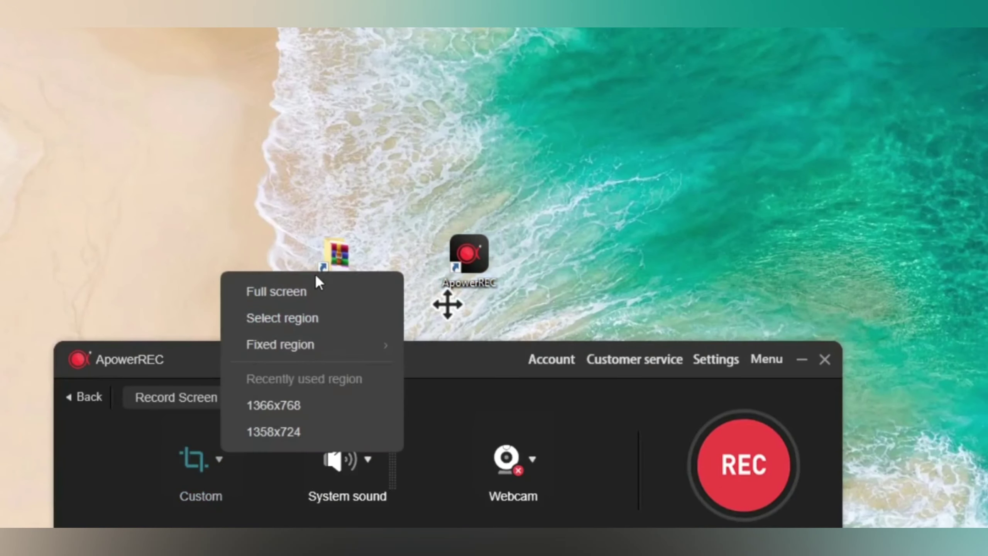
click(301, 290)
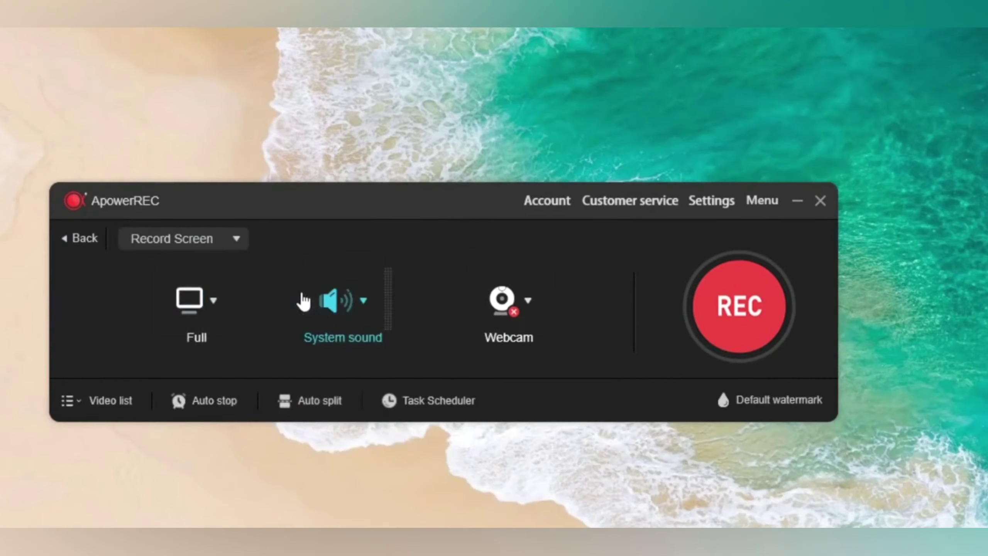
- Review the available recording modes, choose Record Screen, and go back from the recording page
click(207, 249)
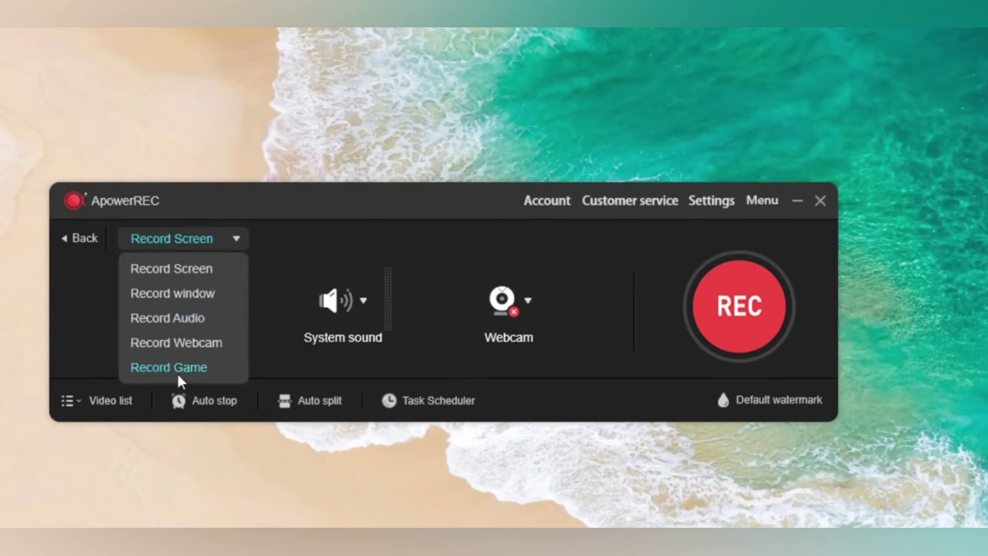
click(171, 264)
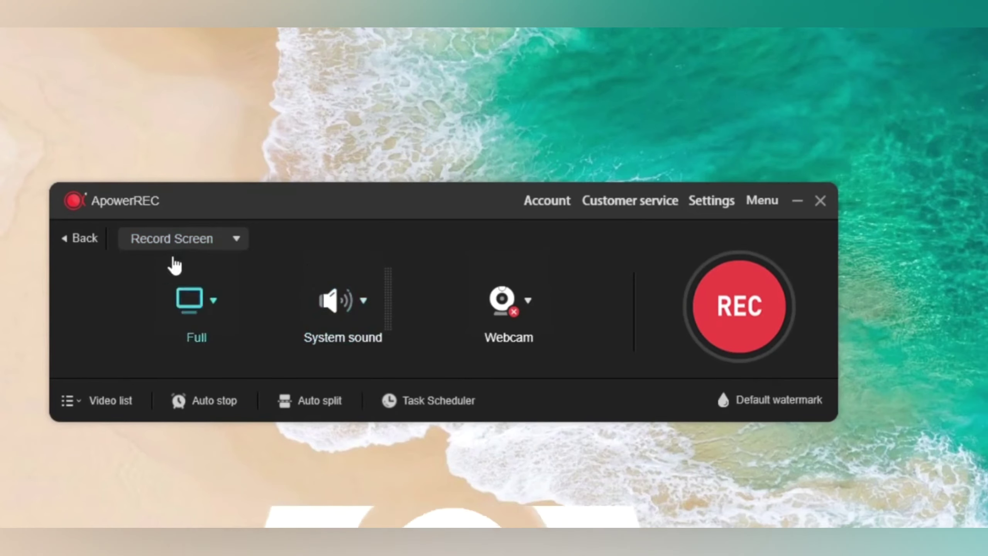
click(80, 237)
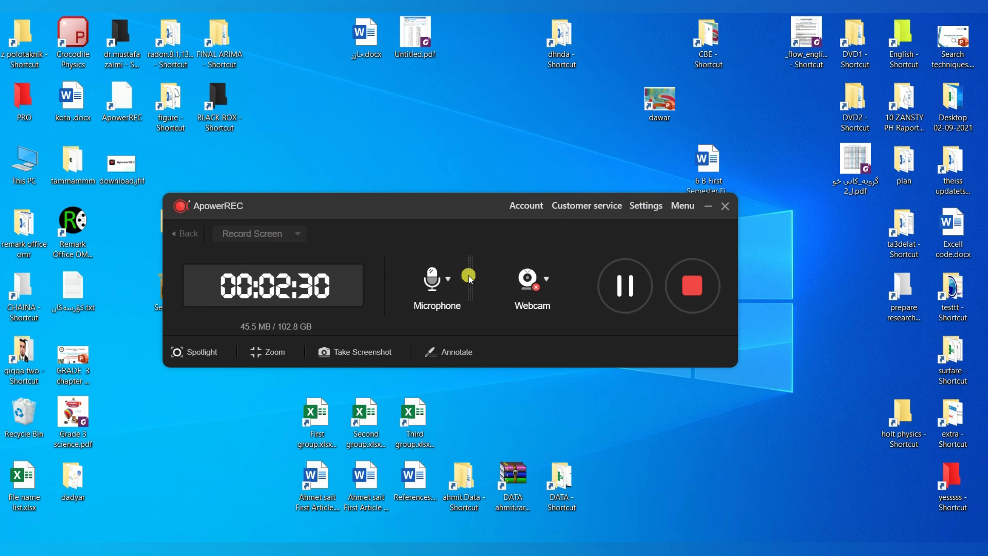
- Review the audio source options, choosing Microphone, and look through the available webcam sources
click(447, 280)
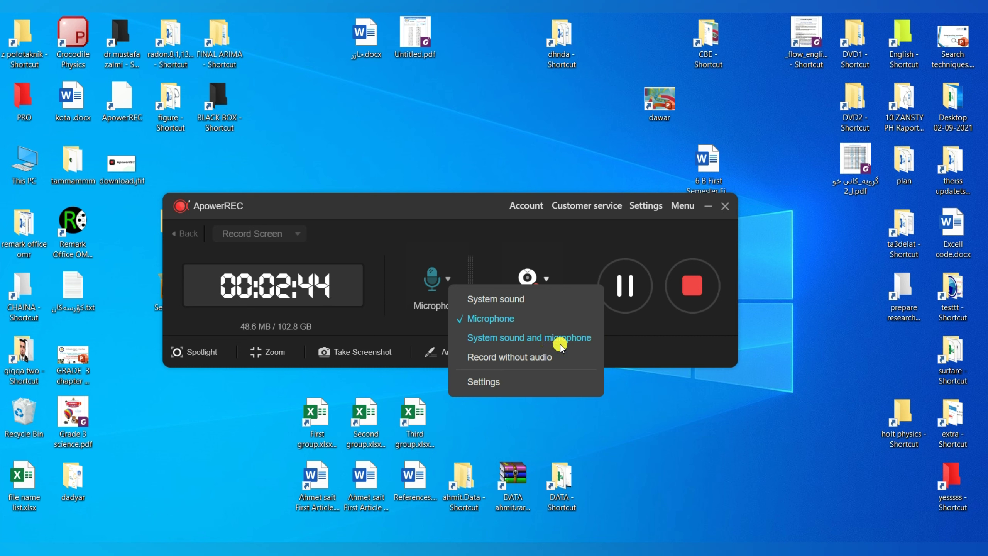
click(562, 317)
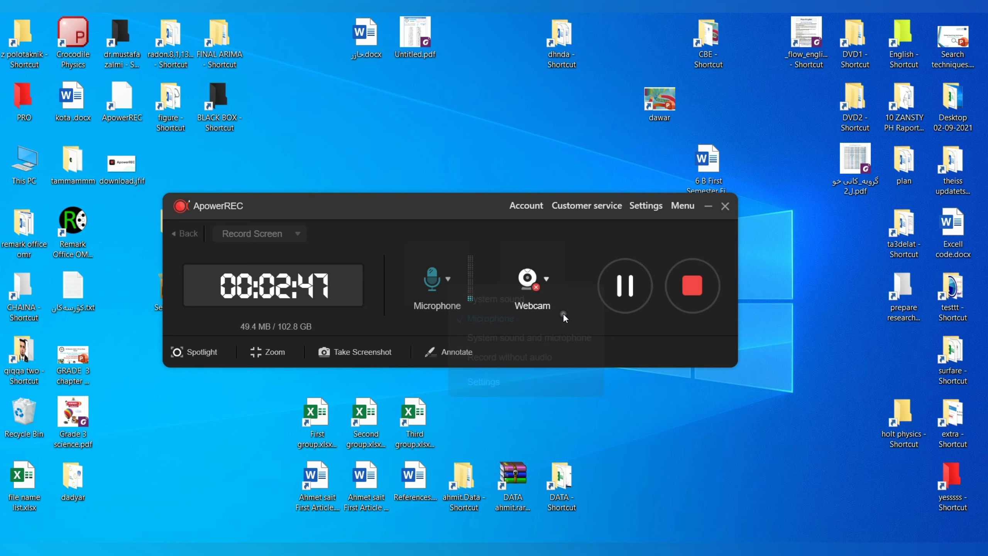
click(549, 284)
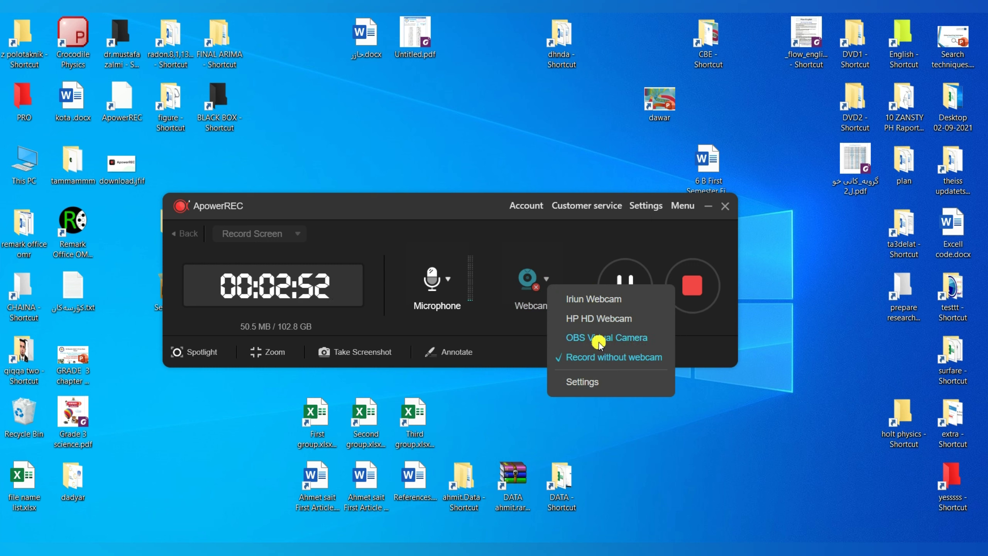
click(559, 265)
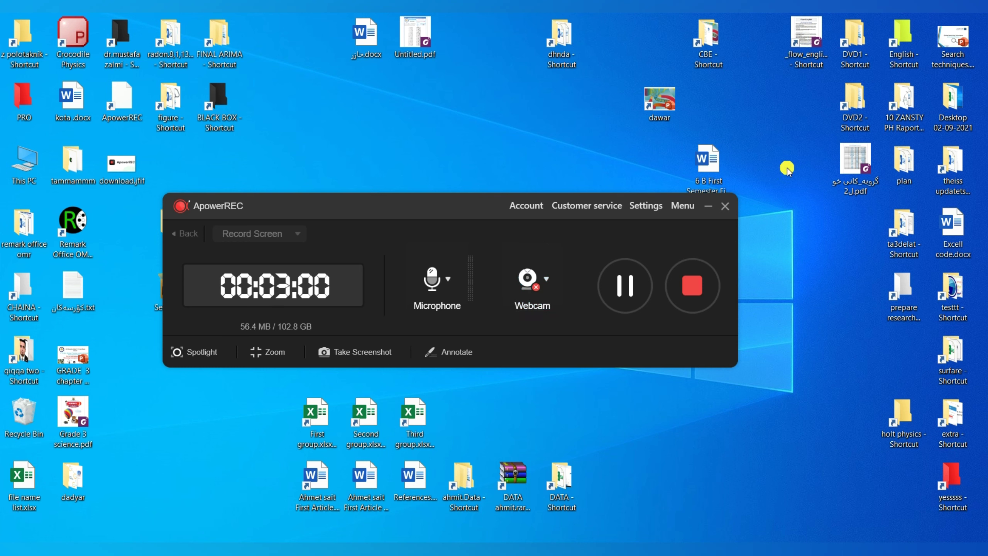
- Try the HP HD Webcam overlay, shrink its preview, and close it to record without a webcam
click(546, 282)
click(578, 320)
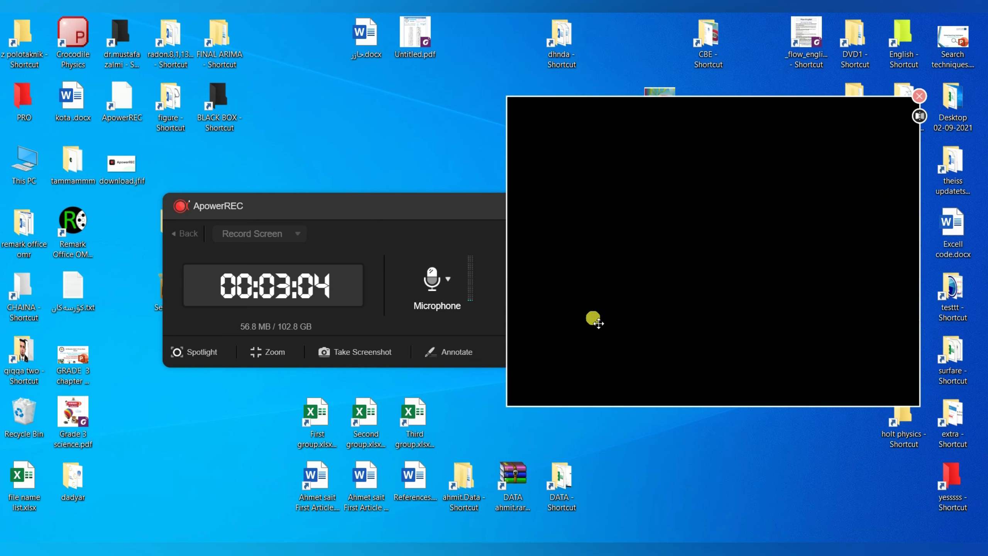
drag(507, 407, 682, 210)
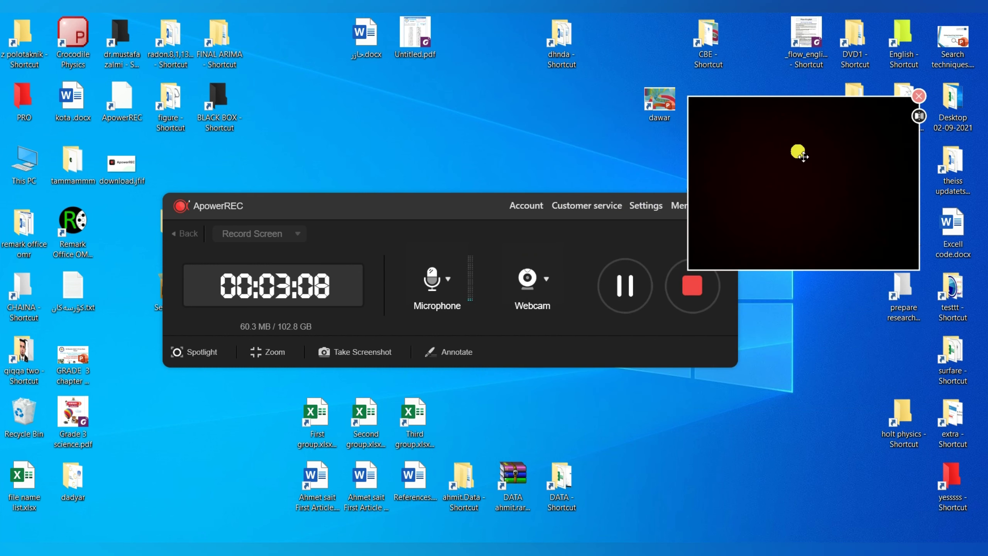
click(918, 97)
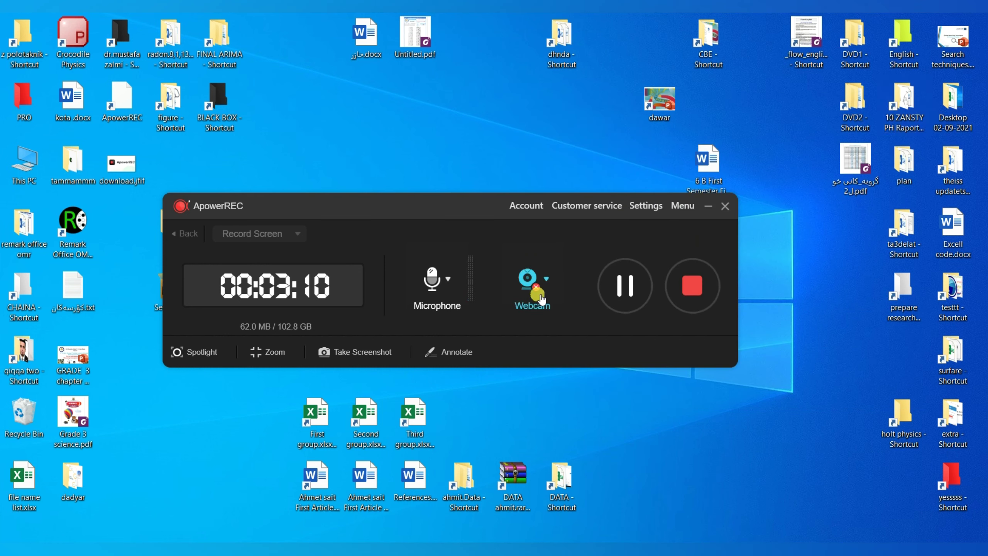
click(523, 286)
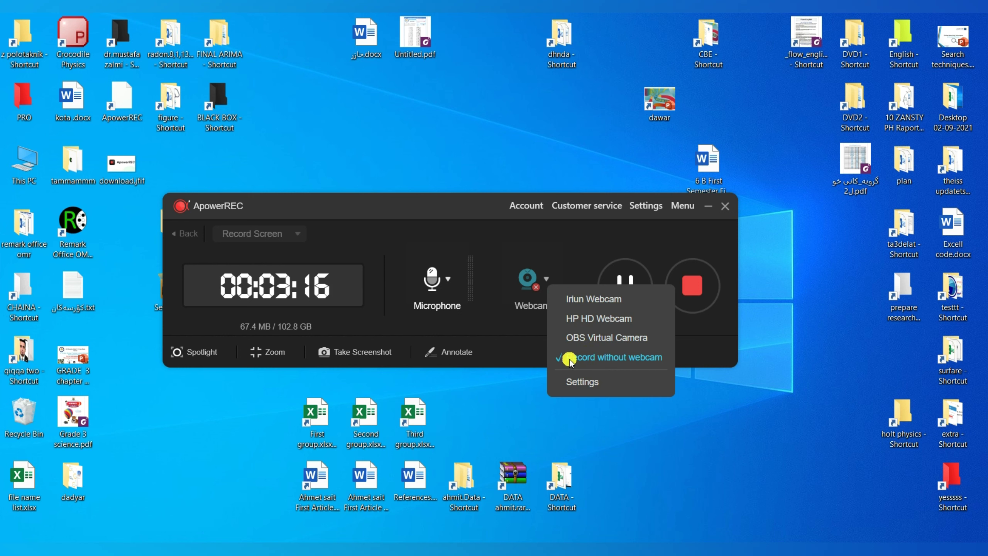
click(570, 240)
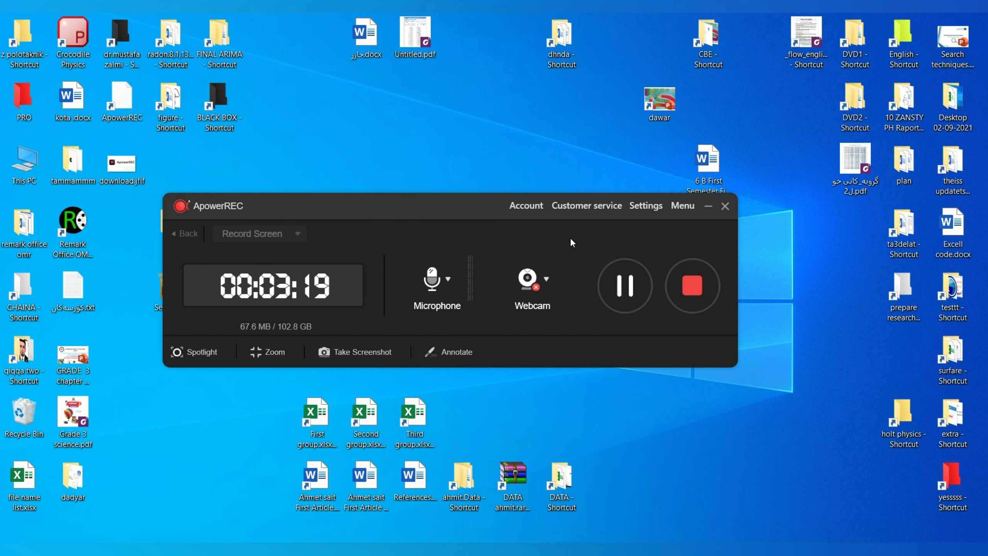
- Open the recorder settings and browse the possible output folders without choosing a new one
click(655, 206)
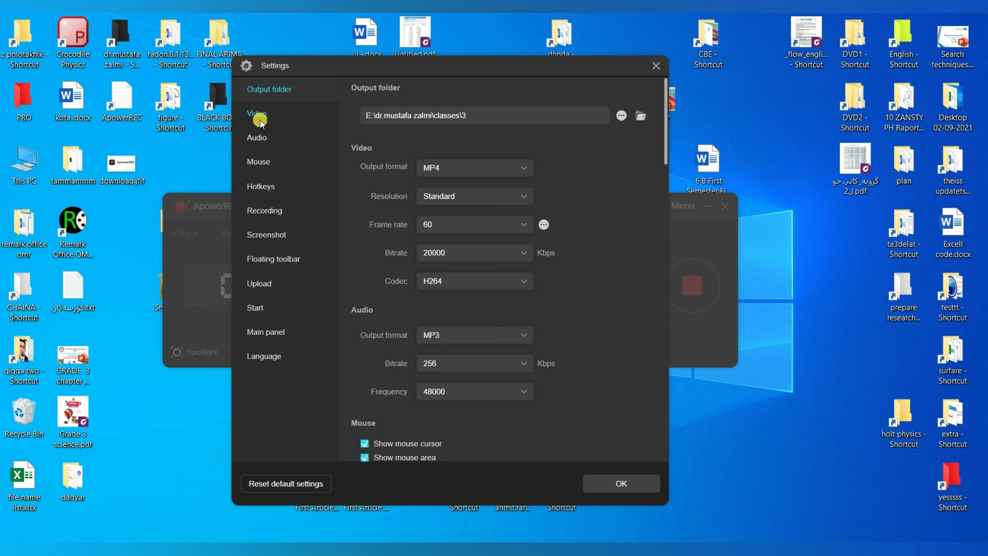
click(622, 116)
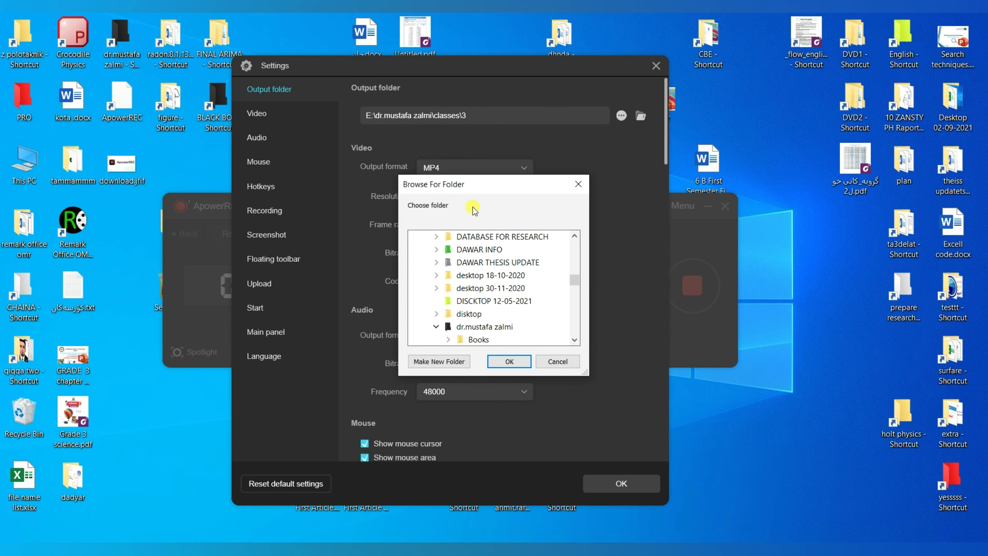
drag(577, 280, 574, 237)
click(562, 362)
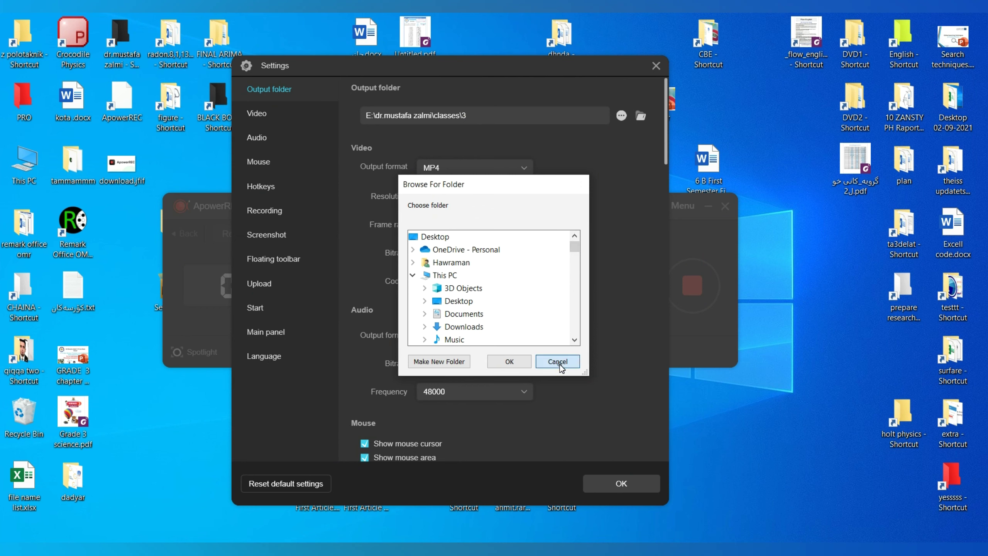
- Examine the video settings and the list of available video output formats
click(266, 113)
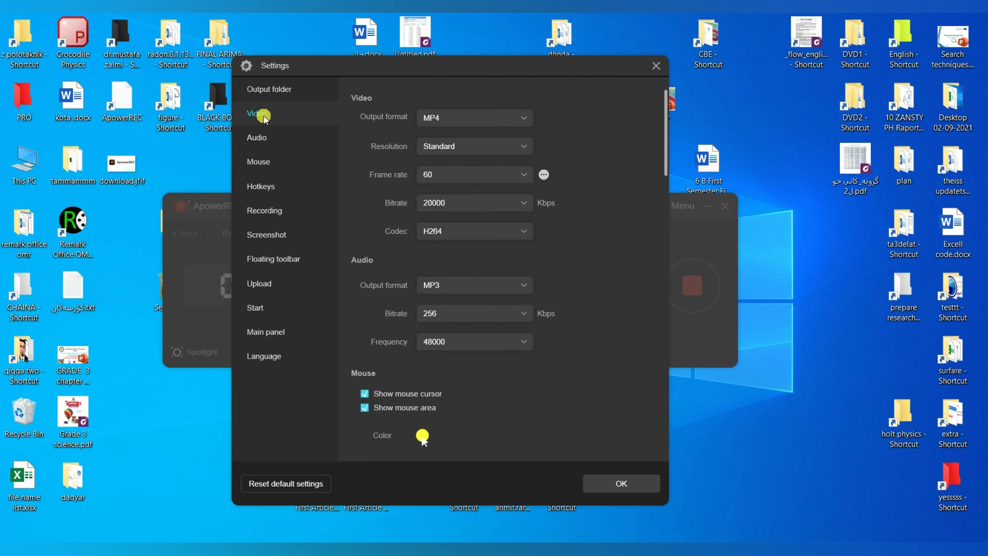
click(459, 119)
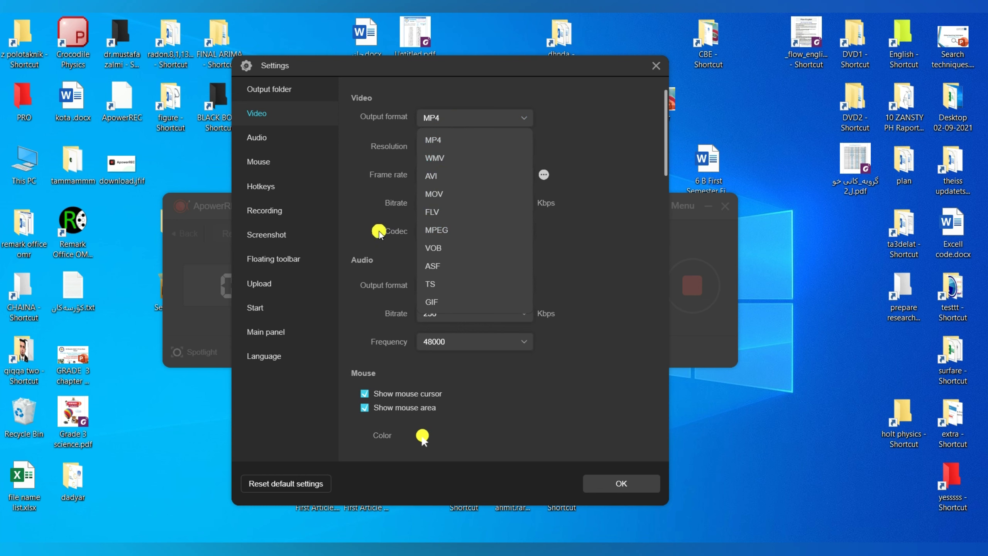
click(622, 138)
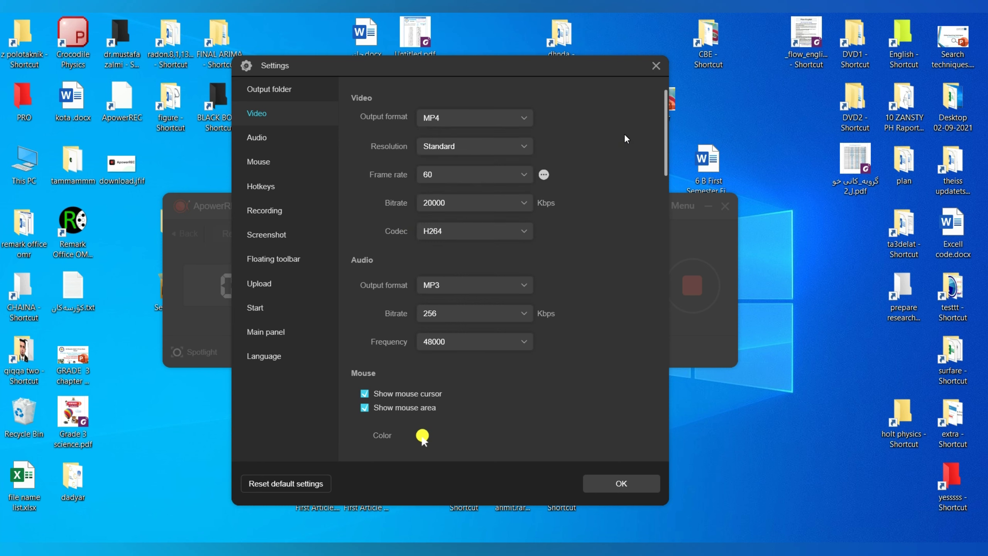
- Review the video resolution, frame rate and bitrate choices, picking a frame rate of 60
click(480, 149)
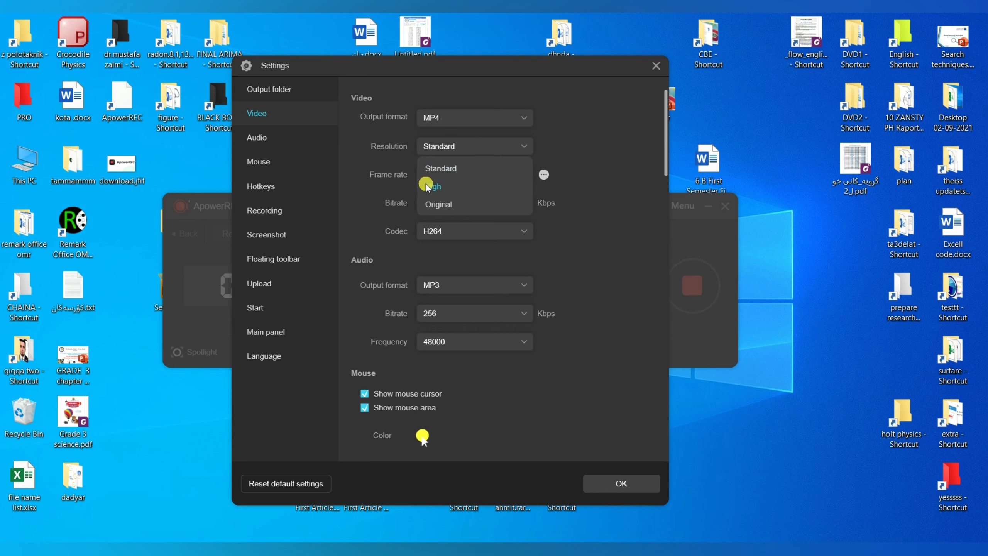
click(603, 134)
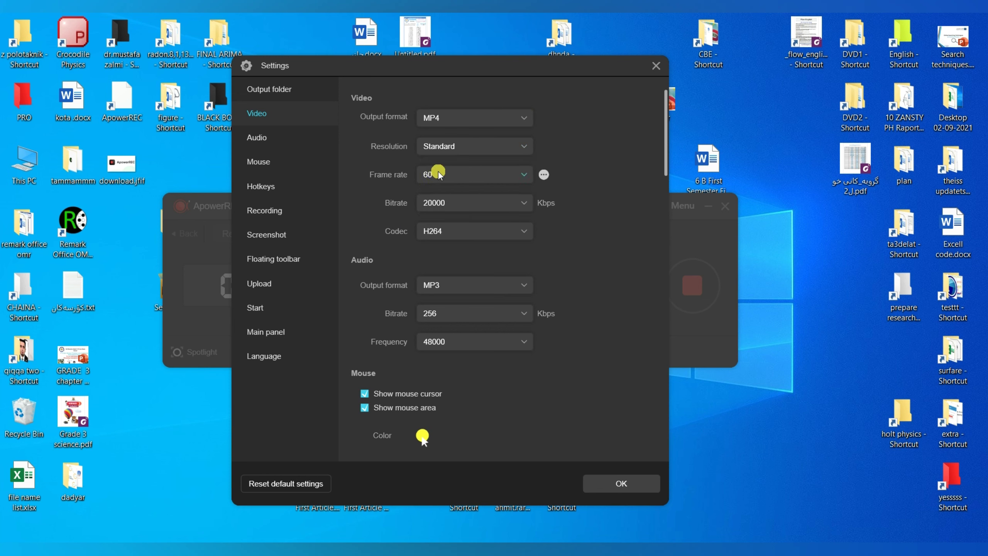
click(465, 172)
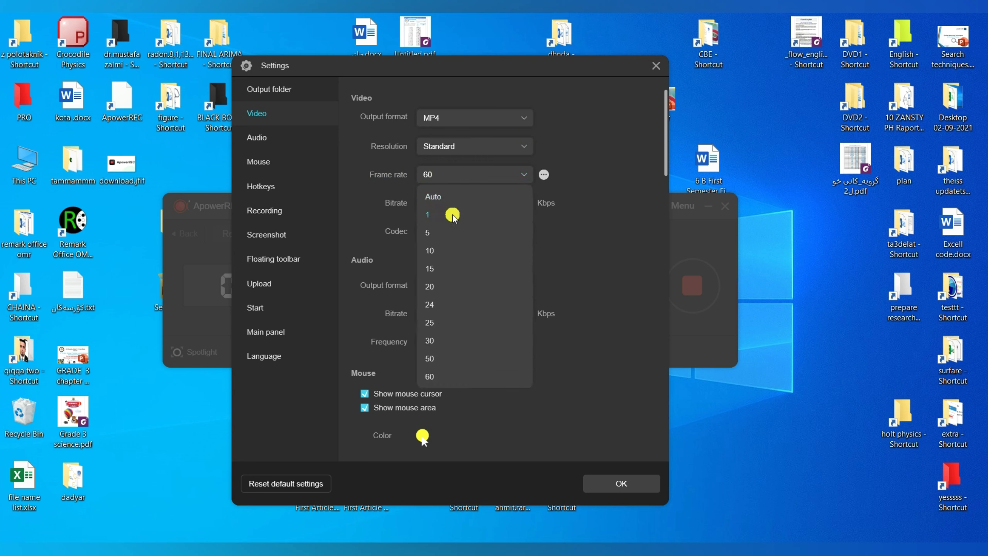
click(443, 376)
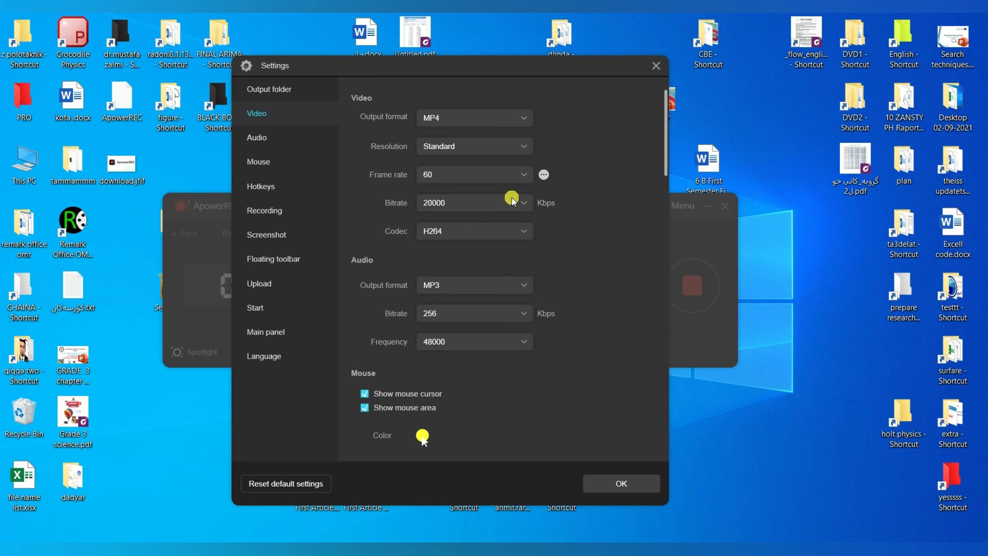
click(496, 204)
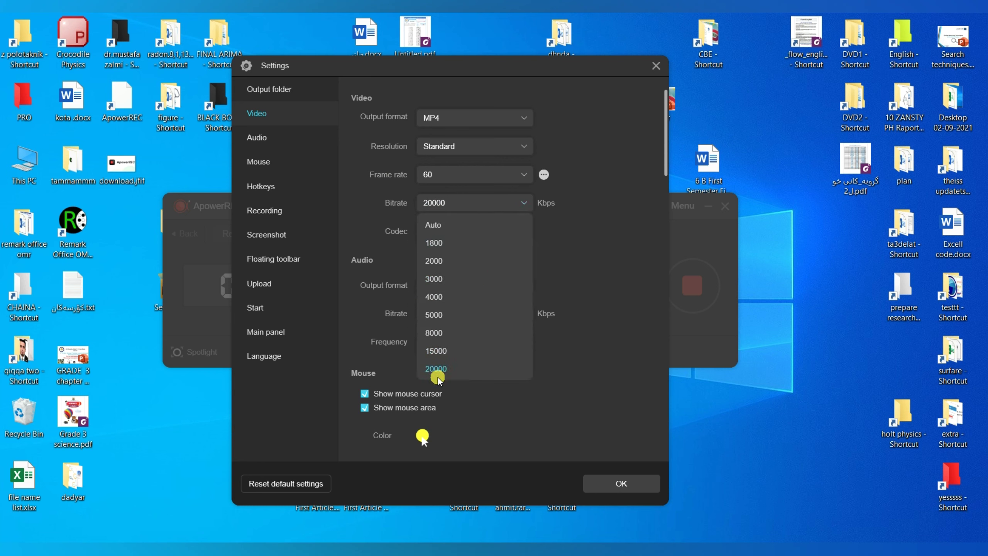
click(650, 190)
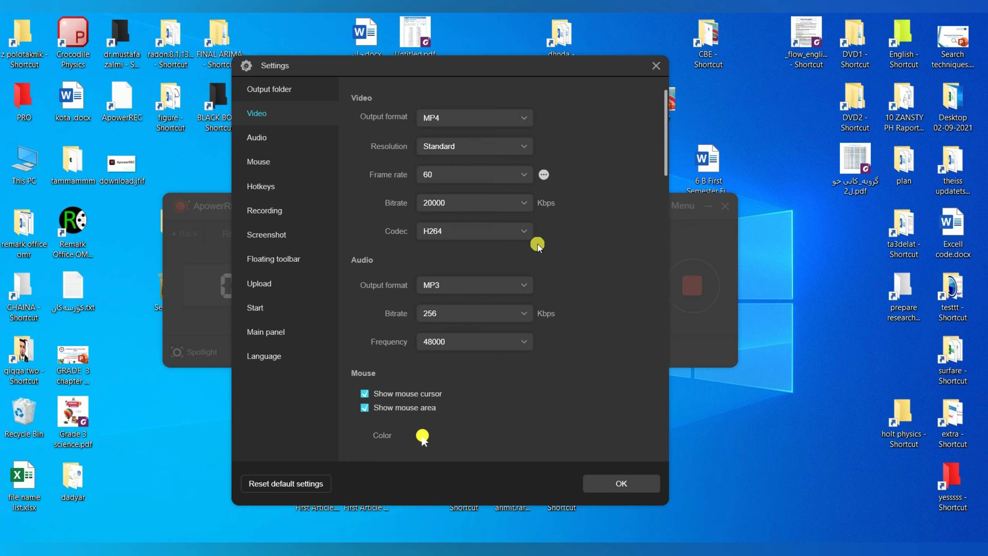
- Examine the available audio output formats and the audio bitrate setting without changing them
click(463, 290)
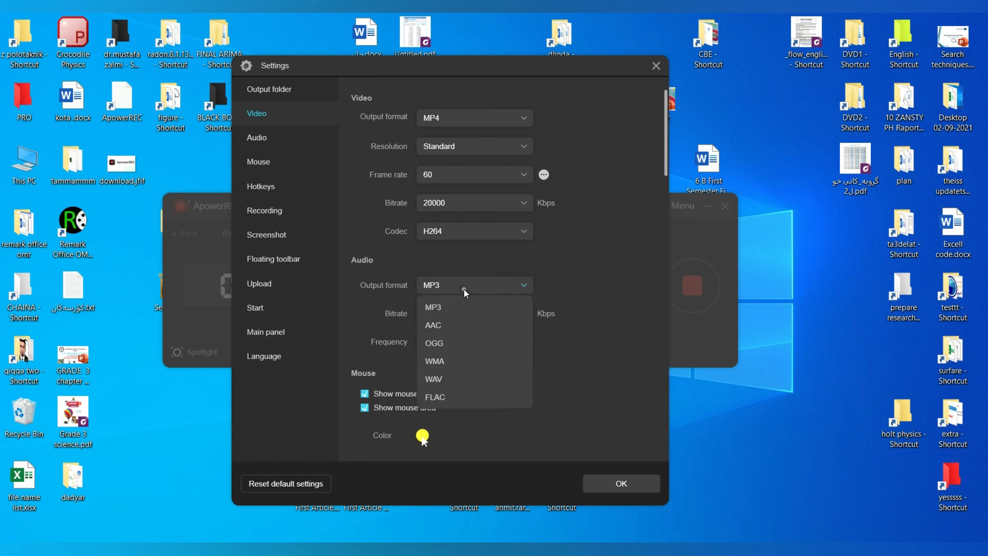
click(463, 289)
click(457, 290)
click(568, 267)
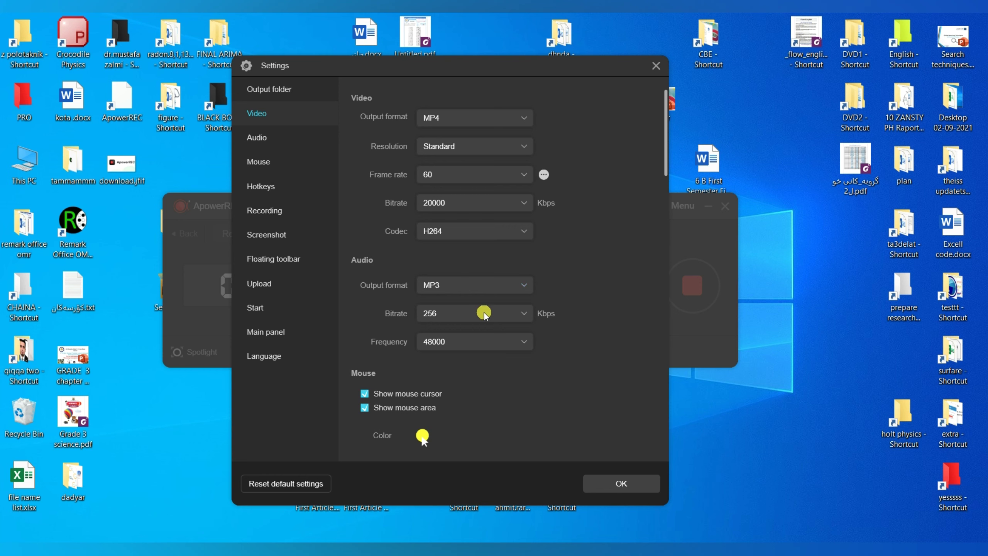
click(467, 313)
click(466, 312)
- Review the mouse cursor and click display settings, and look through the full list of recording hotkeys
click(259, 163)
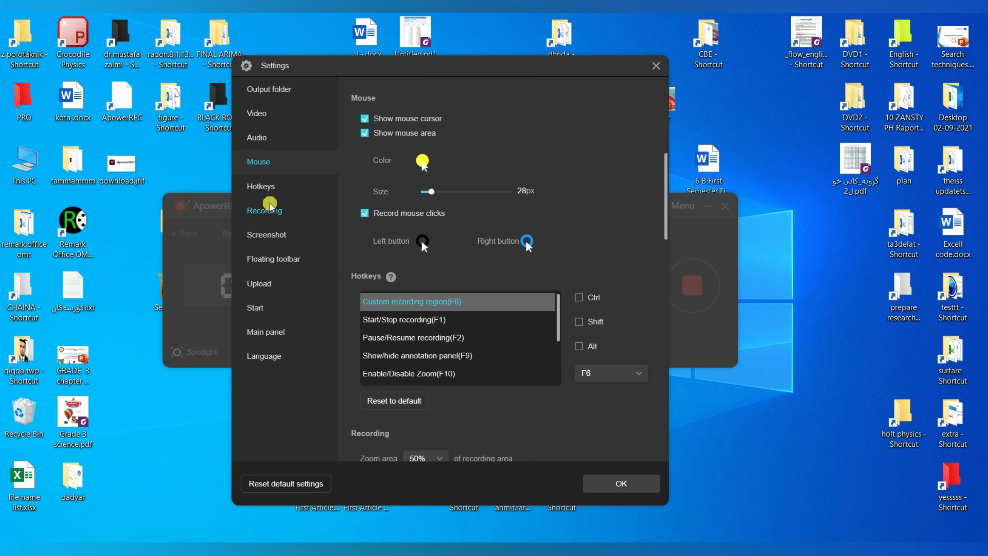
click(264, 187)
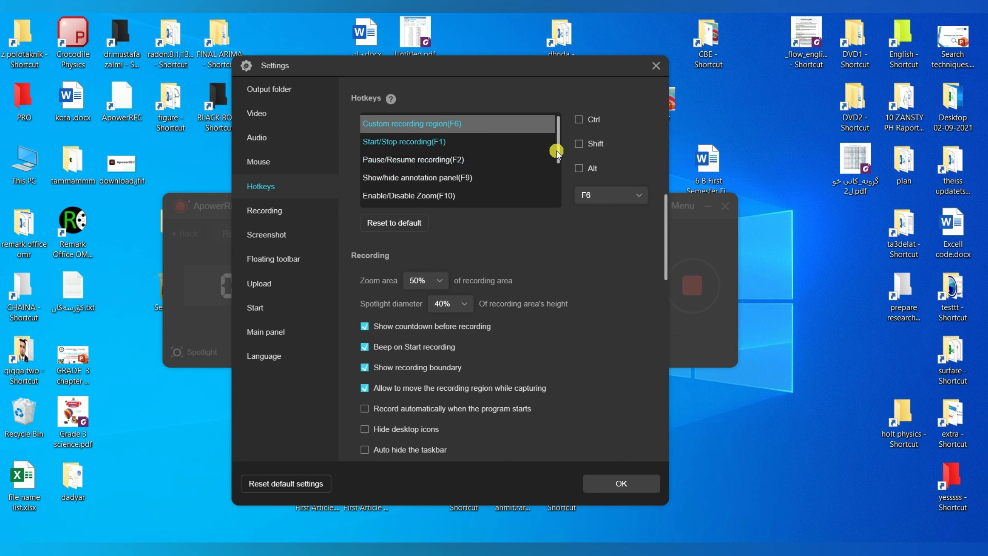
scroll(561, 160, down, 1)
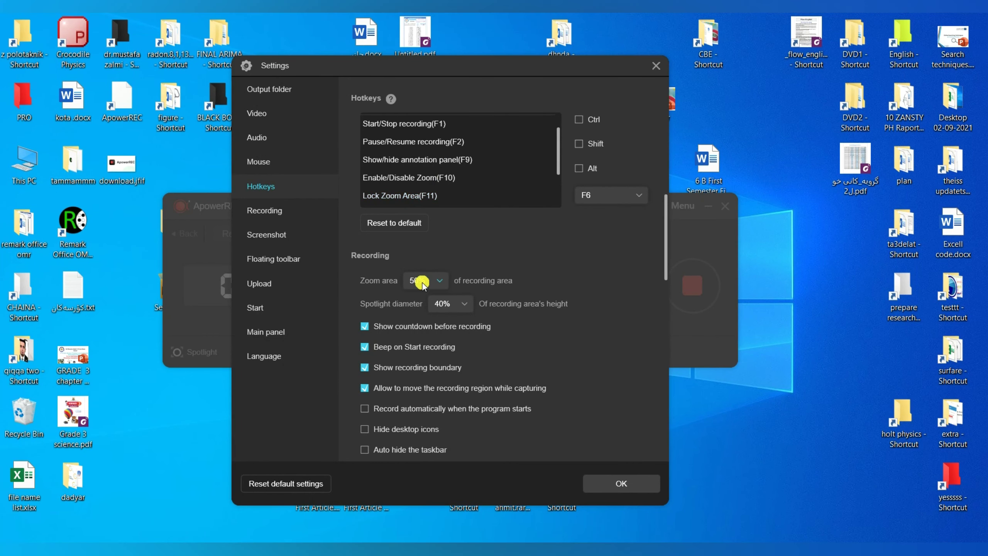
scroll(557, 196, down, 1)
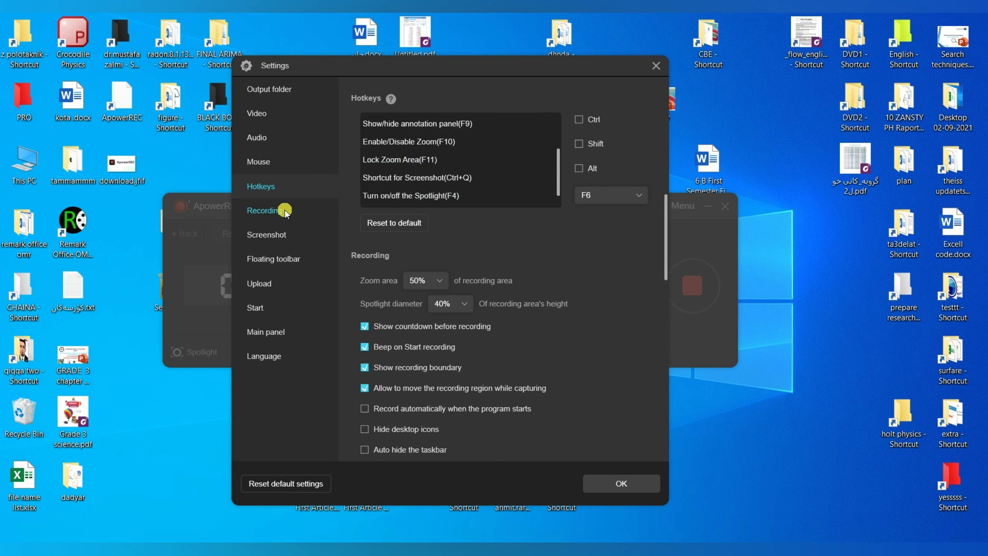
- Examine the recording options, including zoom area, spotlight diameter, countdown, start beep and recording boundary
click(285, 211)
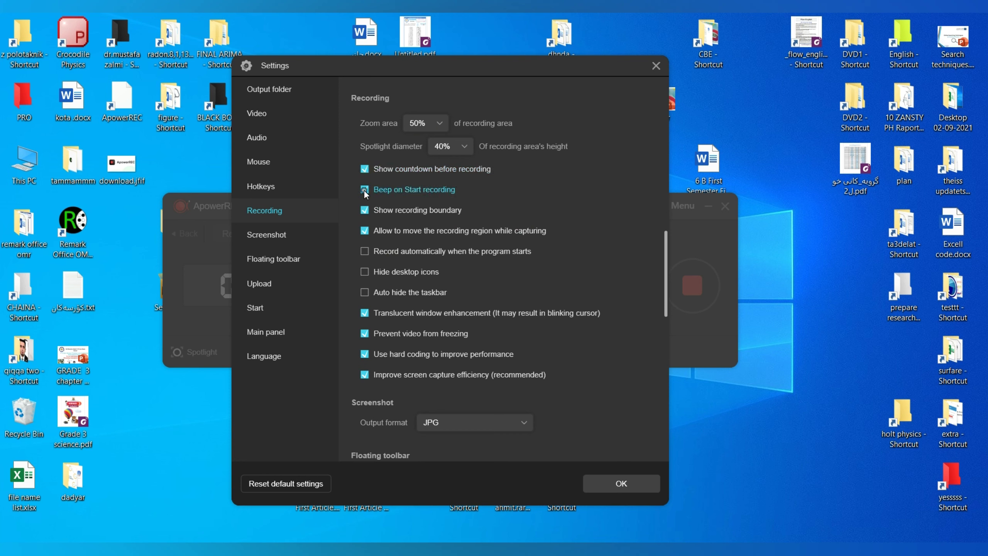
click(365, 211)
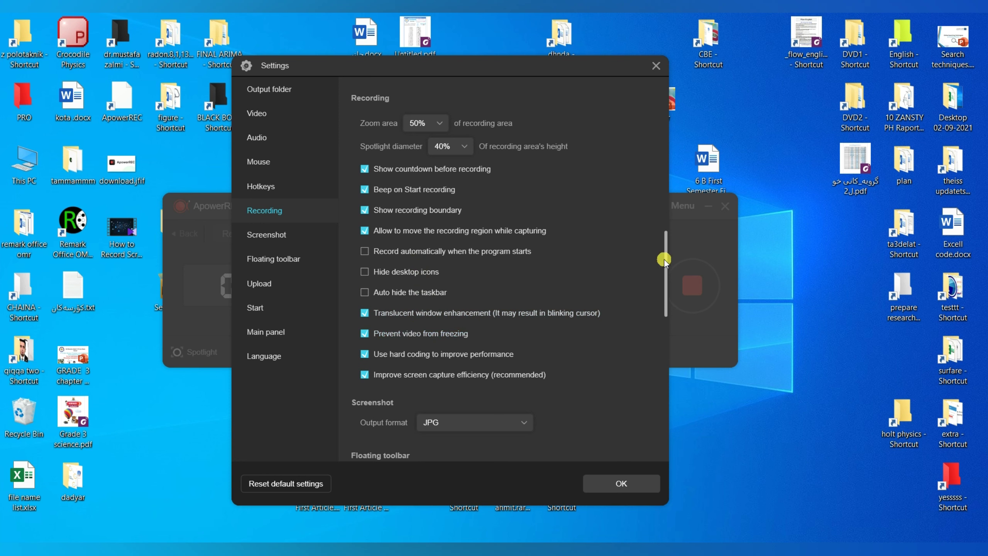
scroll(664, 260, down, 1)
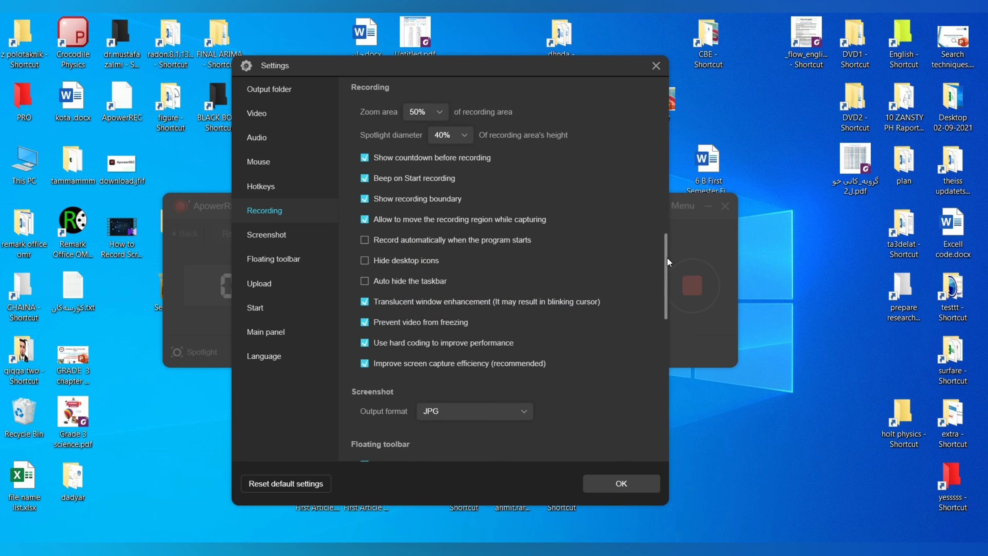
- Look through the screenshot, floating toolbar, upload, startup and main panel settings
click(251, 233)
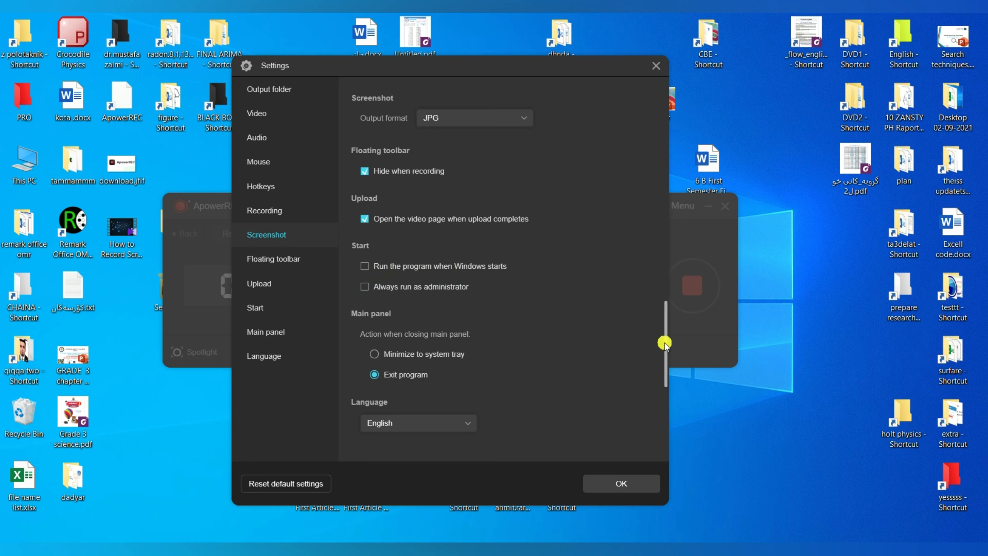
drag(665, 342, 664, 362)
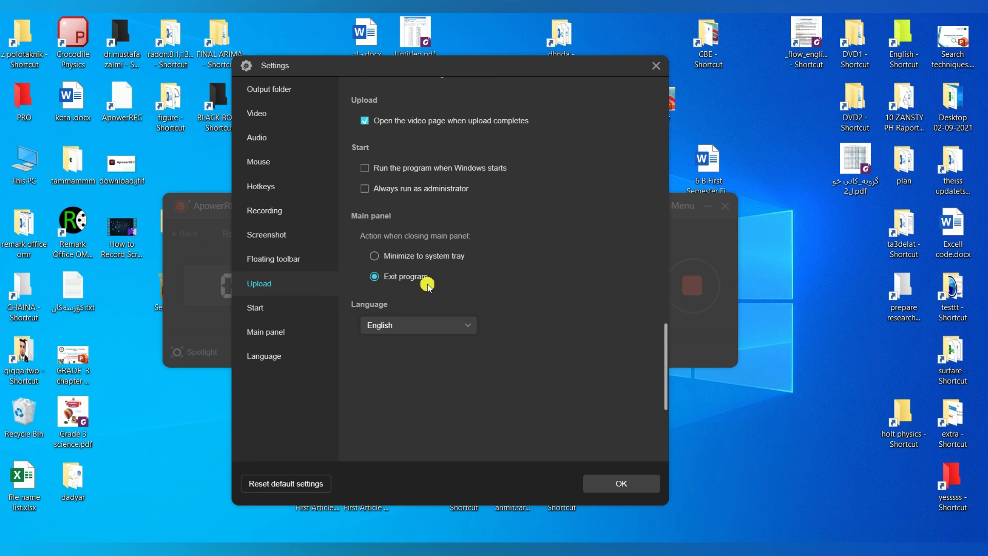
click(255, 307)
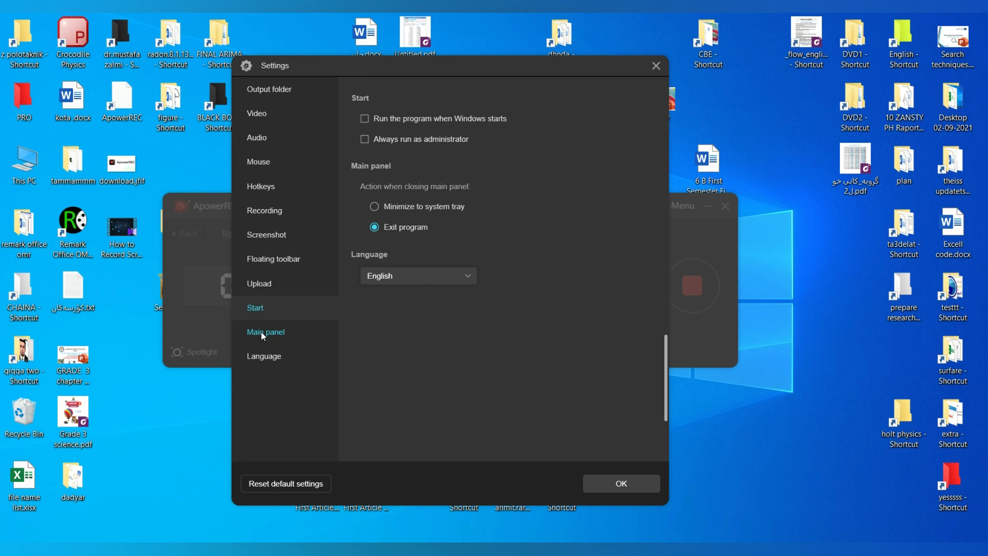
click(266, 331)
- Look through the available interface languages, keeping English, and confirm the settings
click(272, 354)
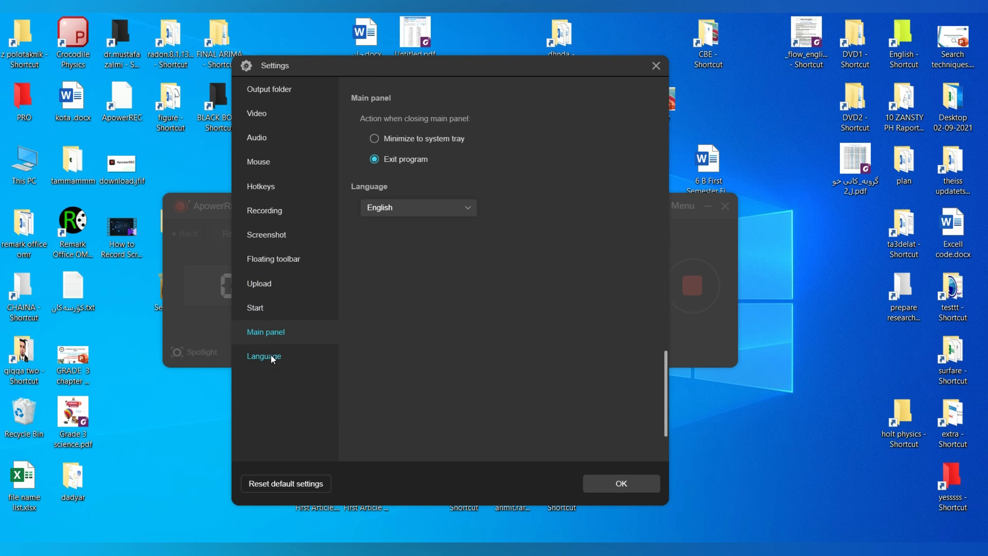
click(421, 120)
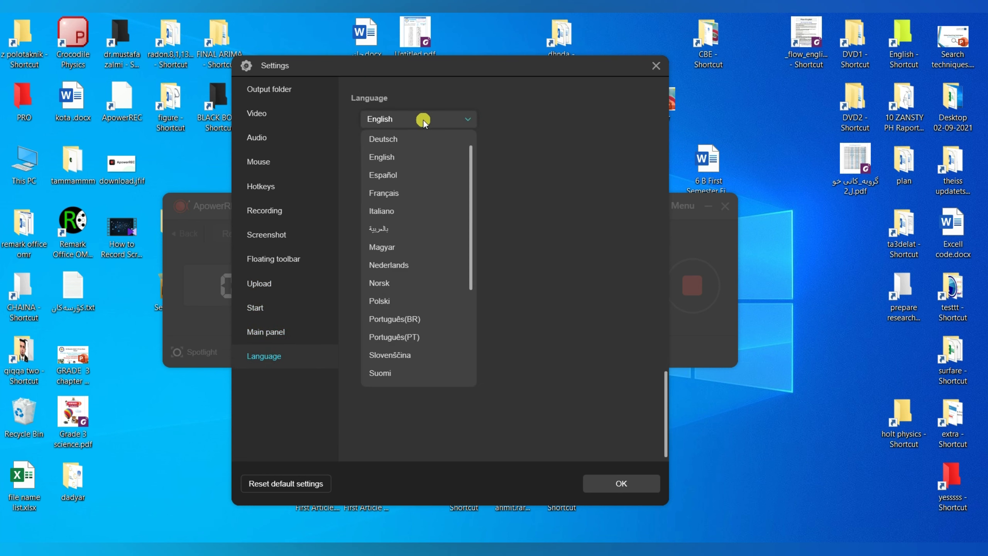
click(442, 118)
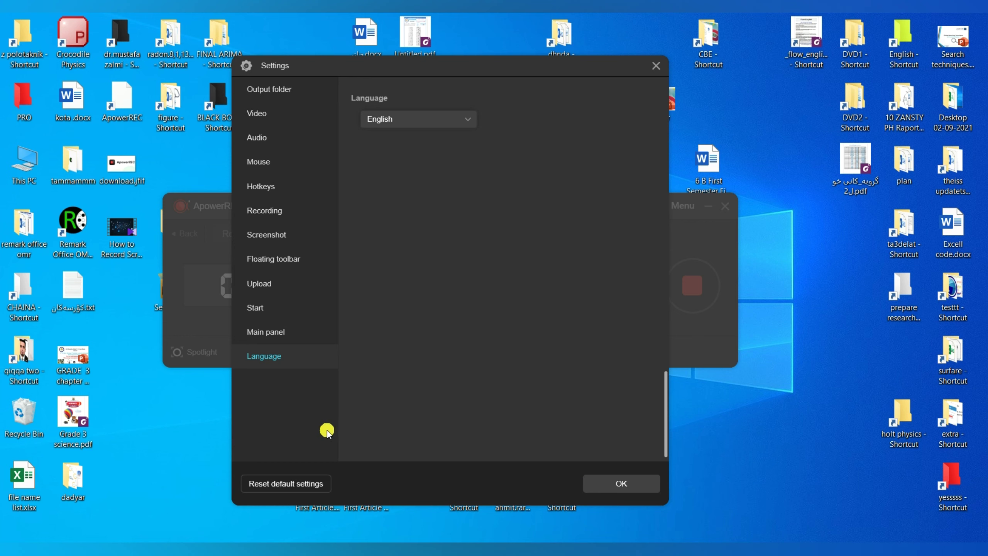
click(633, 485)
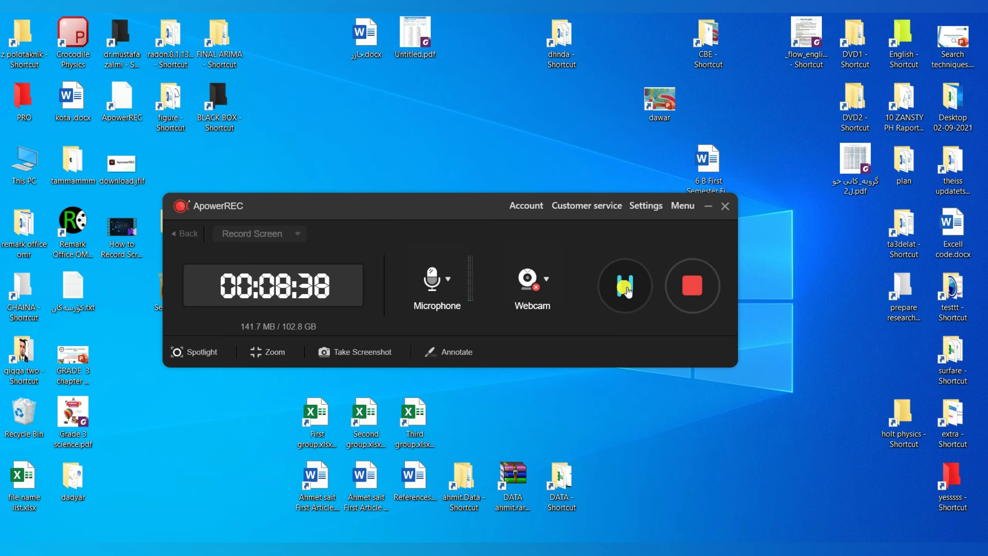
- Minimize and restore the recorder window, and look through its tutorial, feedback and update options
click(708, 207)
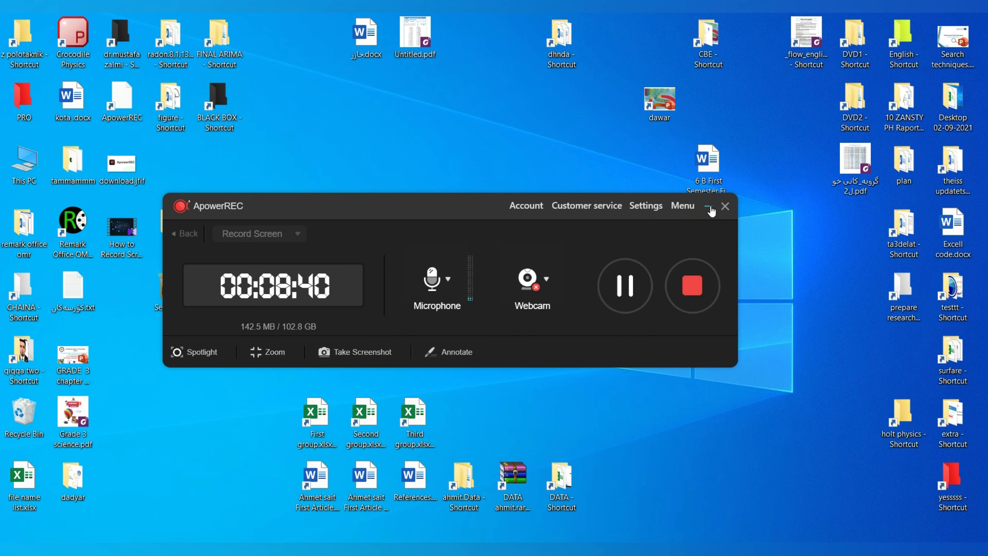
click(650, 328)
click(380, 550)
click(682, 211)
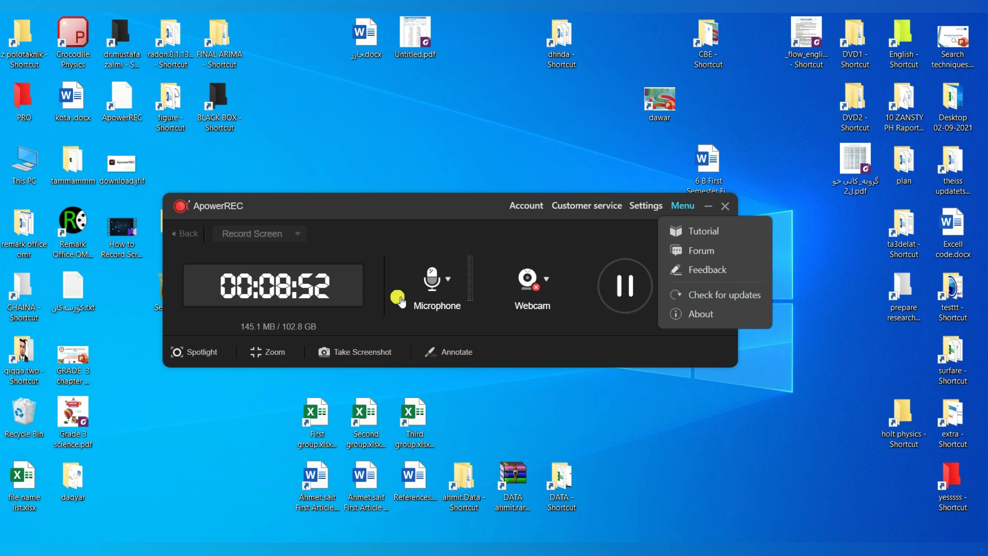
click(475, 226)
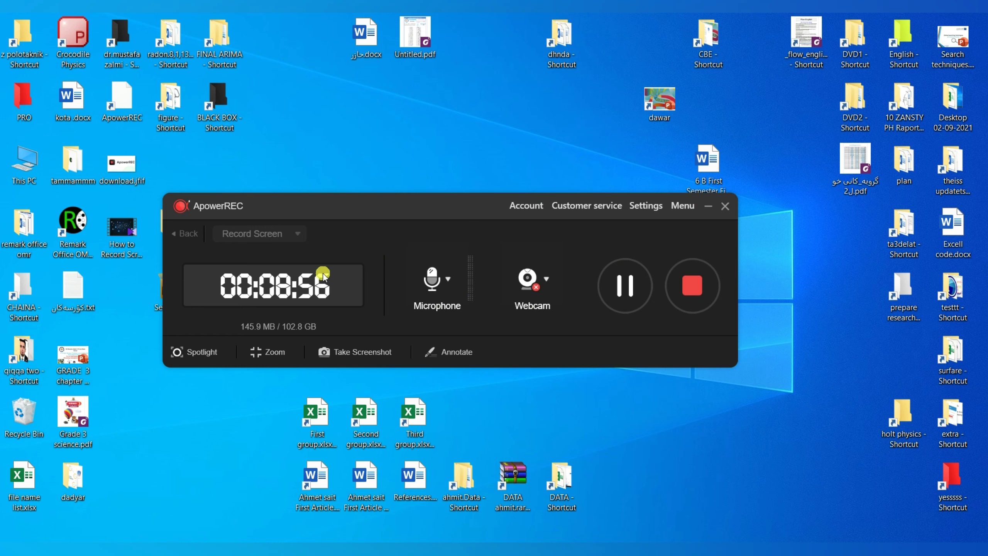
- Show the annotation toolbar, move it away from the screen edge, and set the drawing colour to red
click(465, 359)
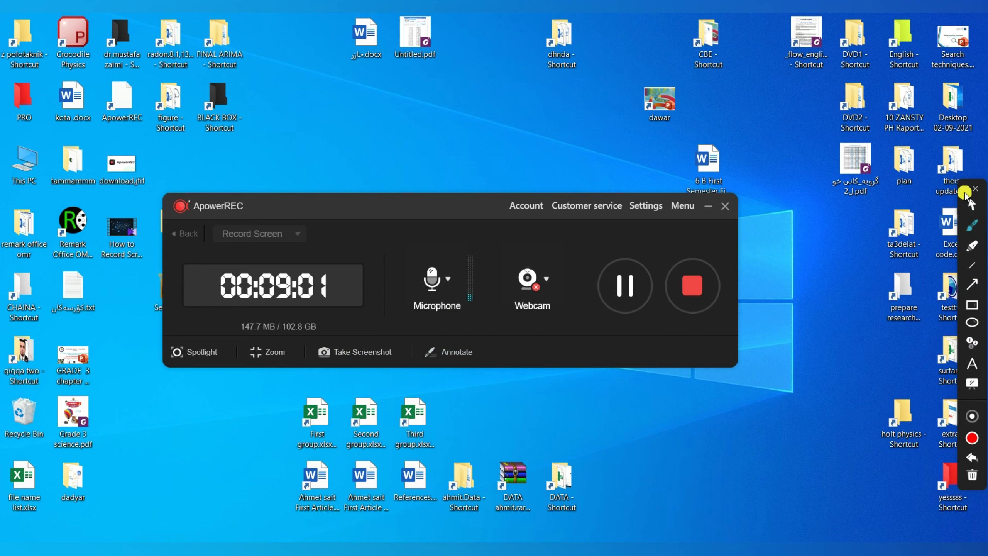
mouse_move(965, 190)
mouse_down()
mouse_move(946, 160)
mouse_move(909, 148)
mouse_up()
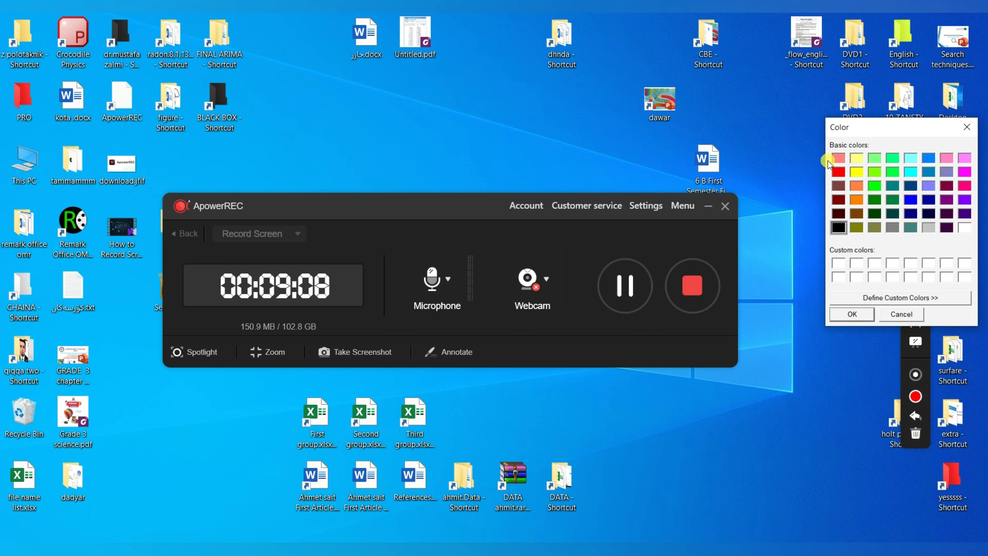
click(839, 172)
click(852, 317)
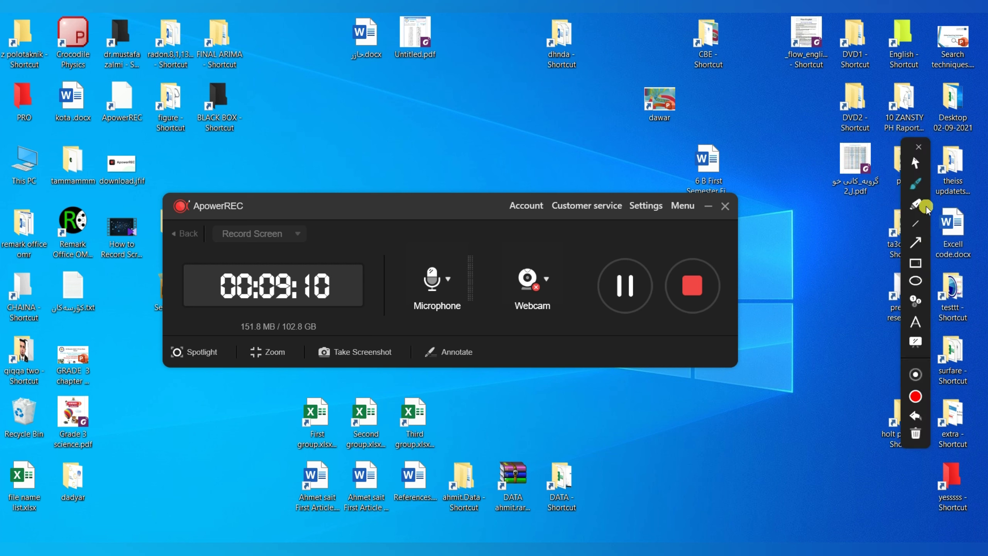
- Draw two red brush strokes and a red arrow on the desktop above the recorder, and clear all annotations
click(671, 116)
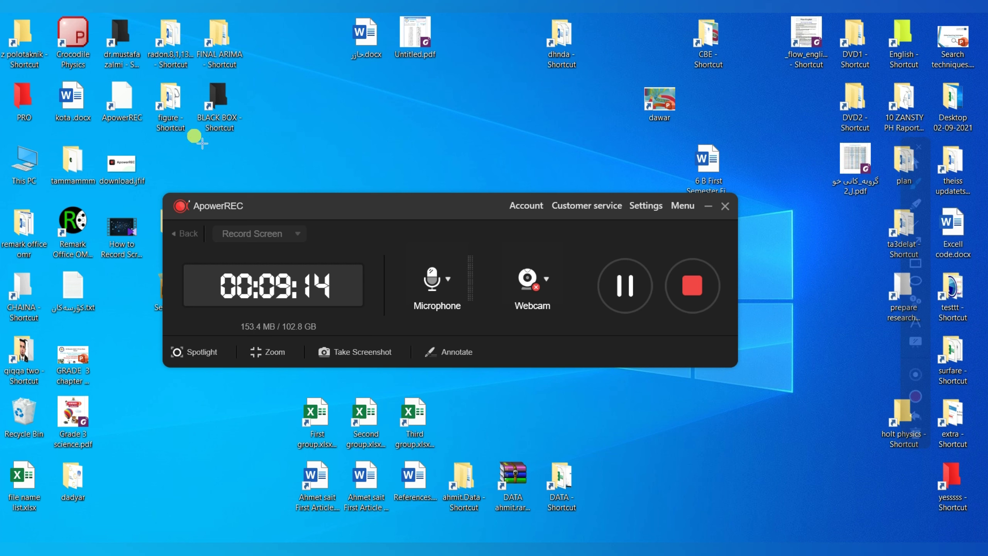
drag(250, 143, 331, 108)
drag(416, 113, 300, 130)
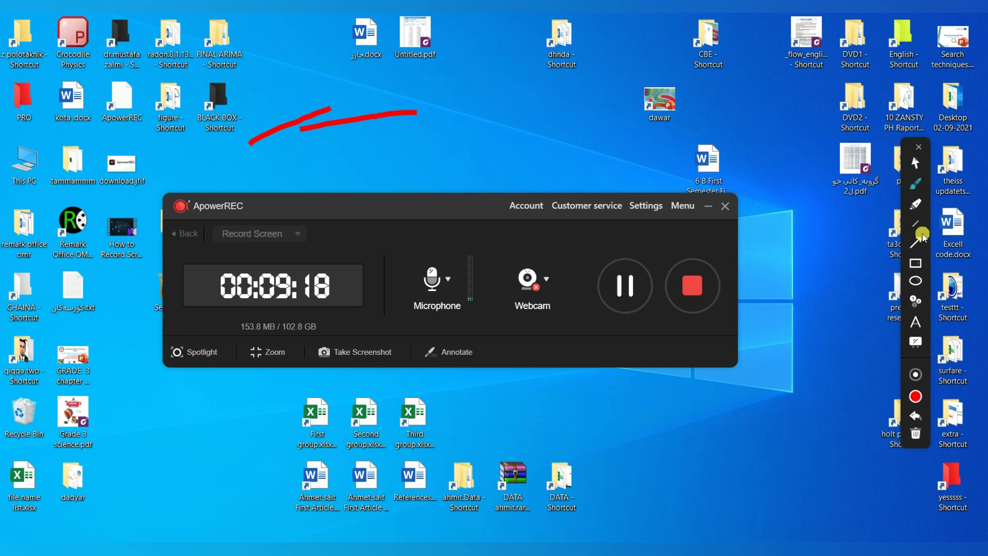
drag(573, 126, 504, 191)
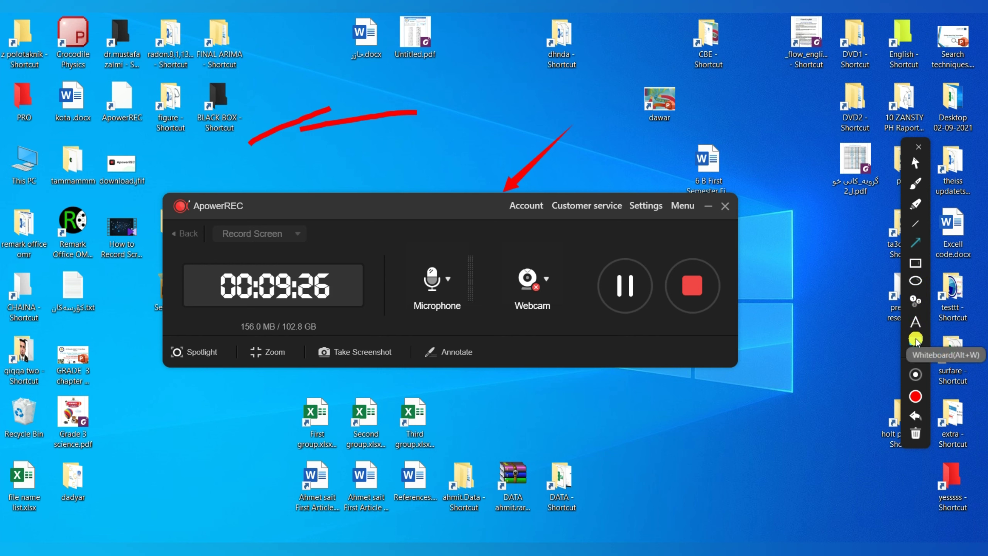
click(916, 434)
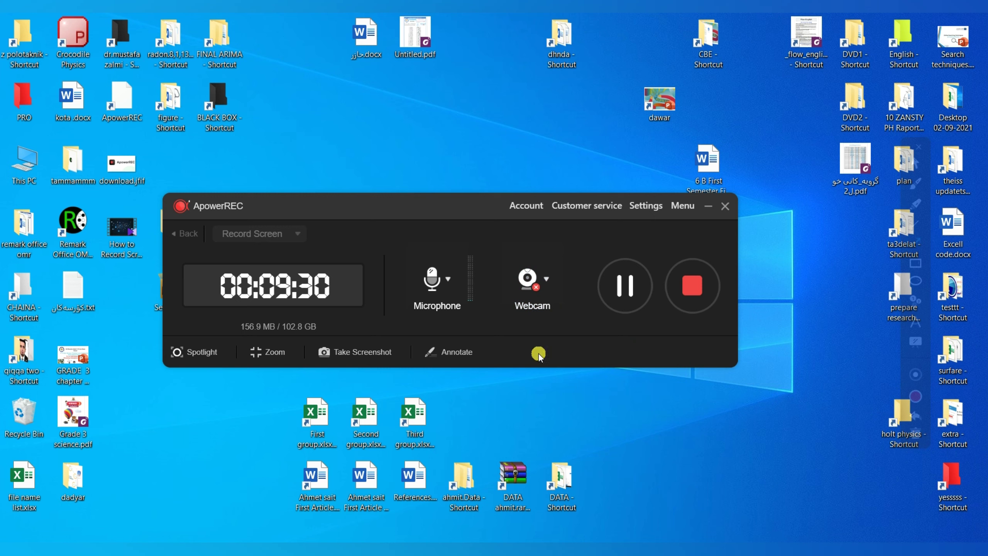
- Zoom in on the recorder window with the Zoom tool and return to the full view
click(269, 353)
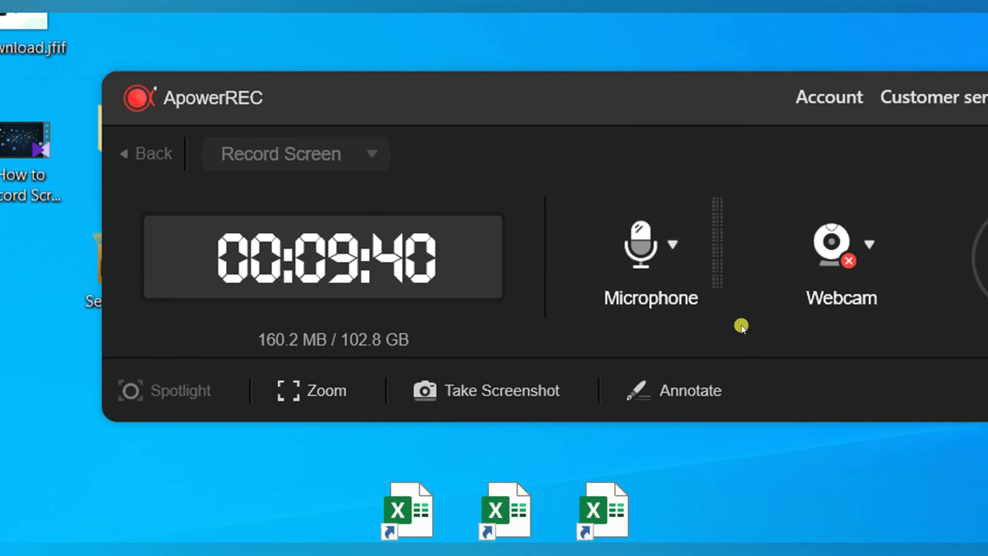
click(351, 383)
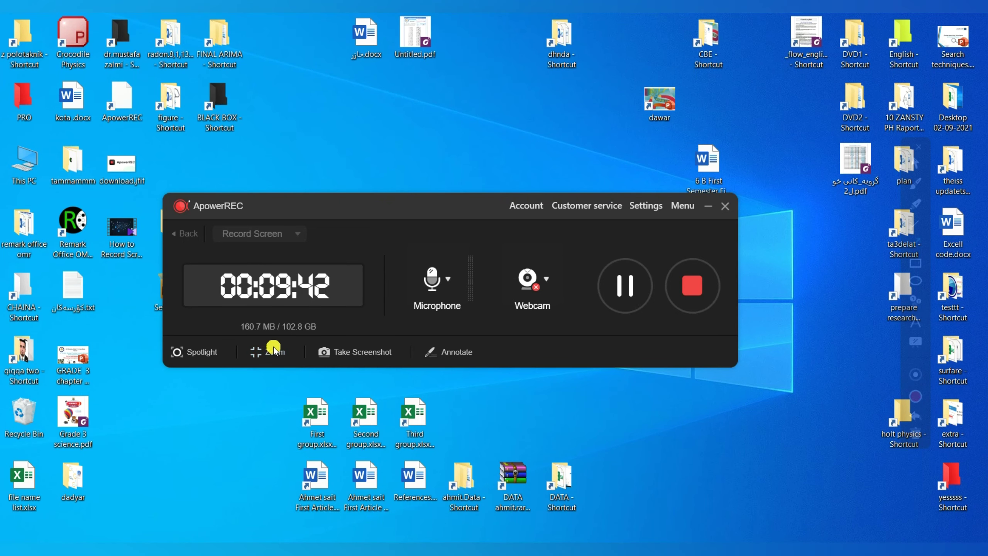